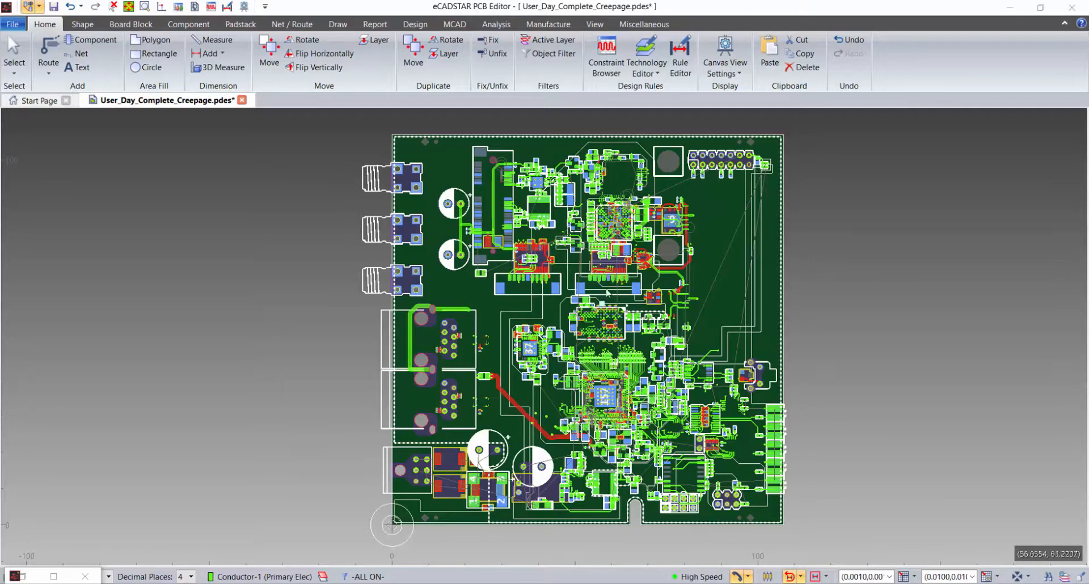
Review the External_Uncoated and Internal voltage difference clearance tables in the Rule Editor, and close it
left_click(681, 63)
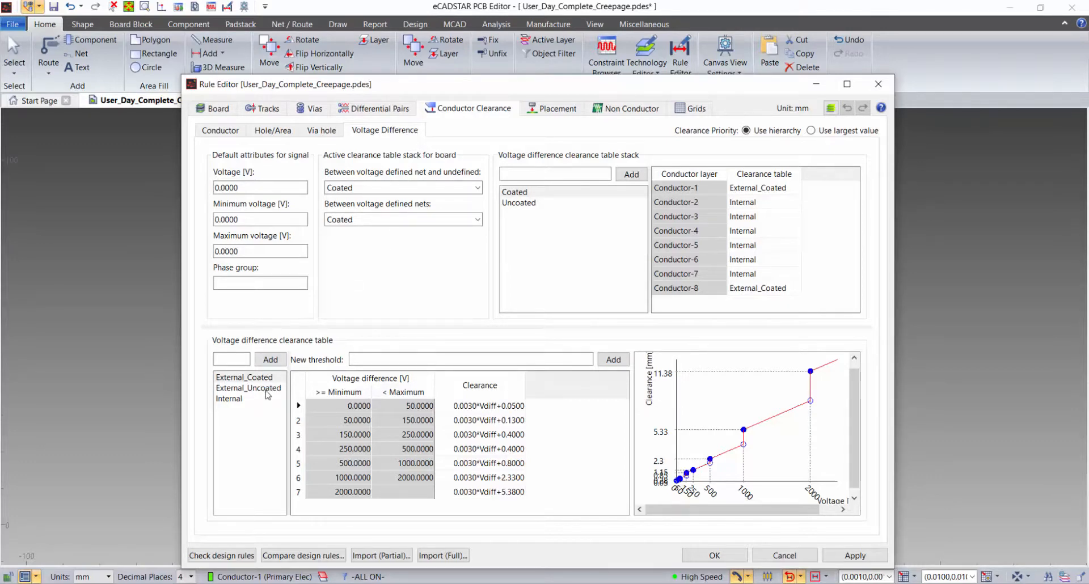
left_click(267, 391)
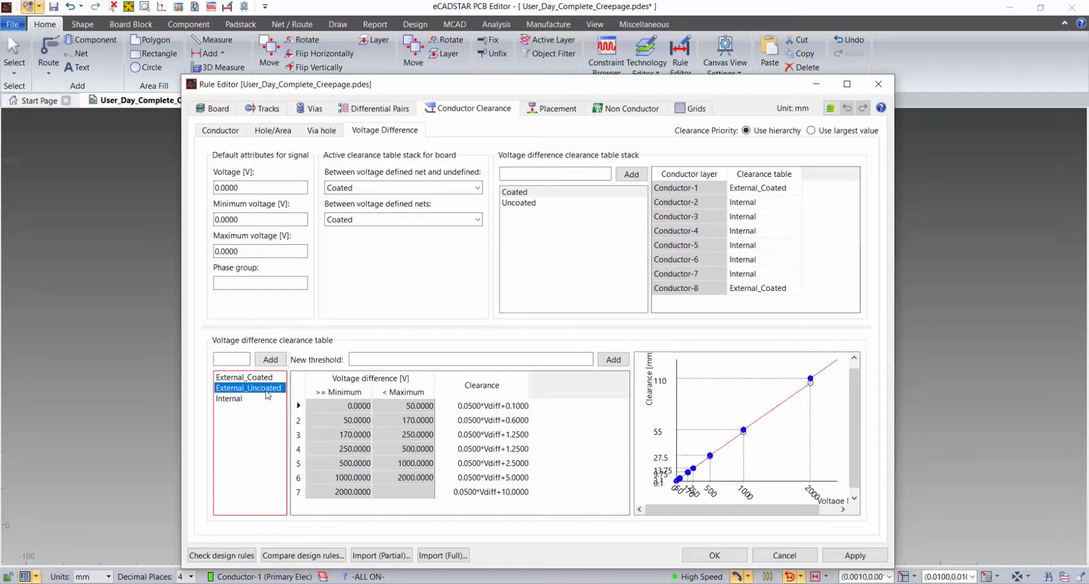
left_click(245, 399)
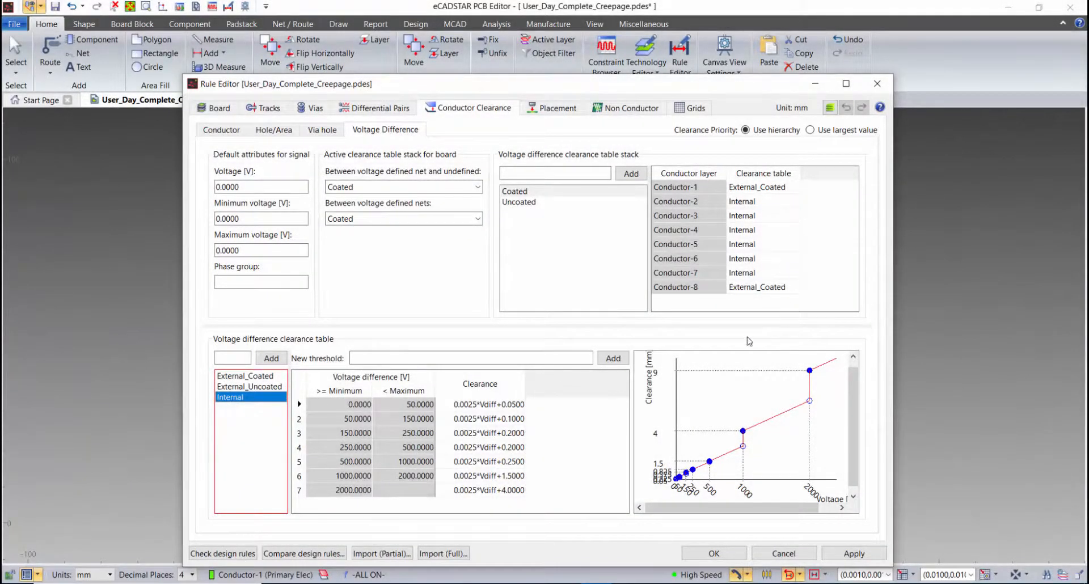
left_click(878, 84)
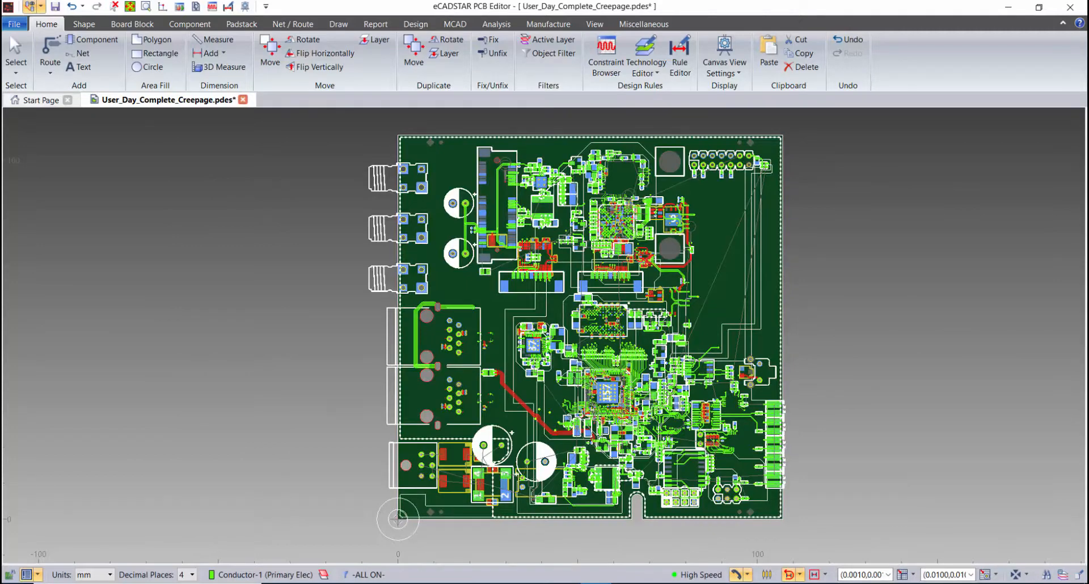
Run a creepage check with search distance 5.0000 and Medium accuracy on the net objects around the connector in the board's lower-left corner
middle_click_drag(590, 329, 875, 328)
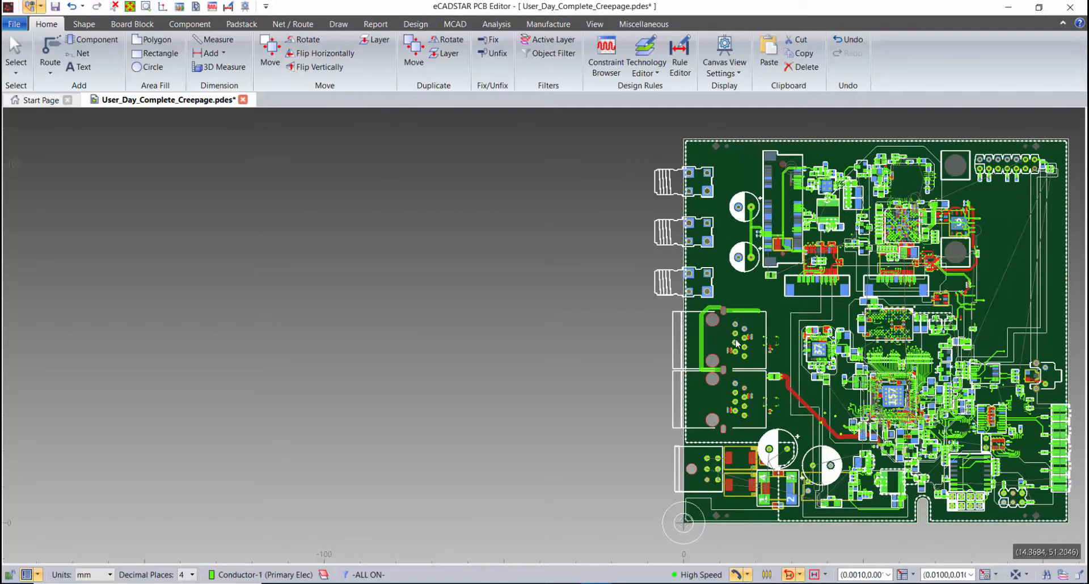
left_click(380, 25)
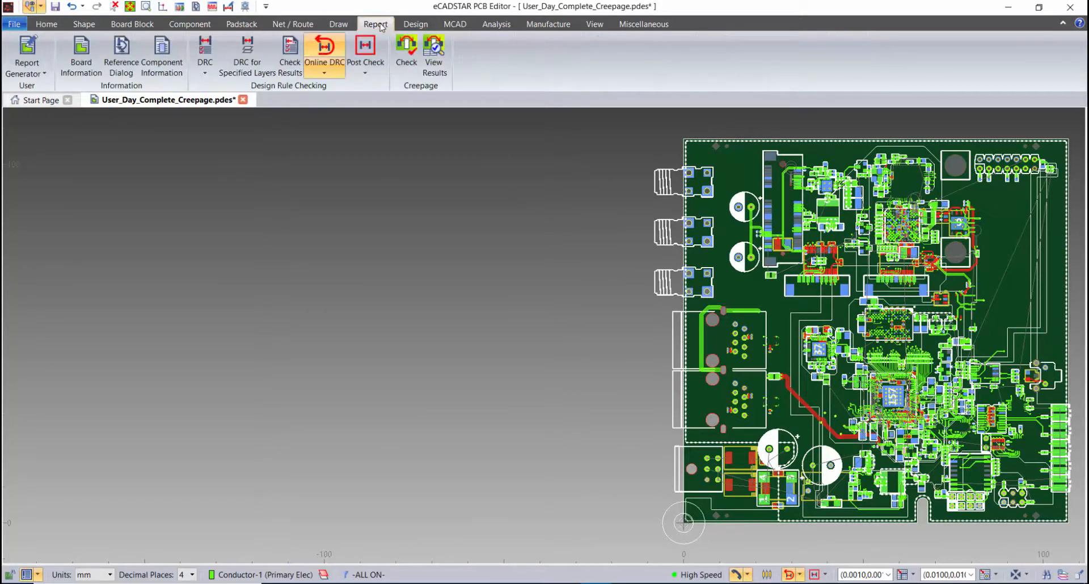
left_click(406, 52)
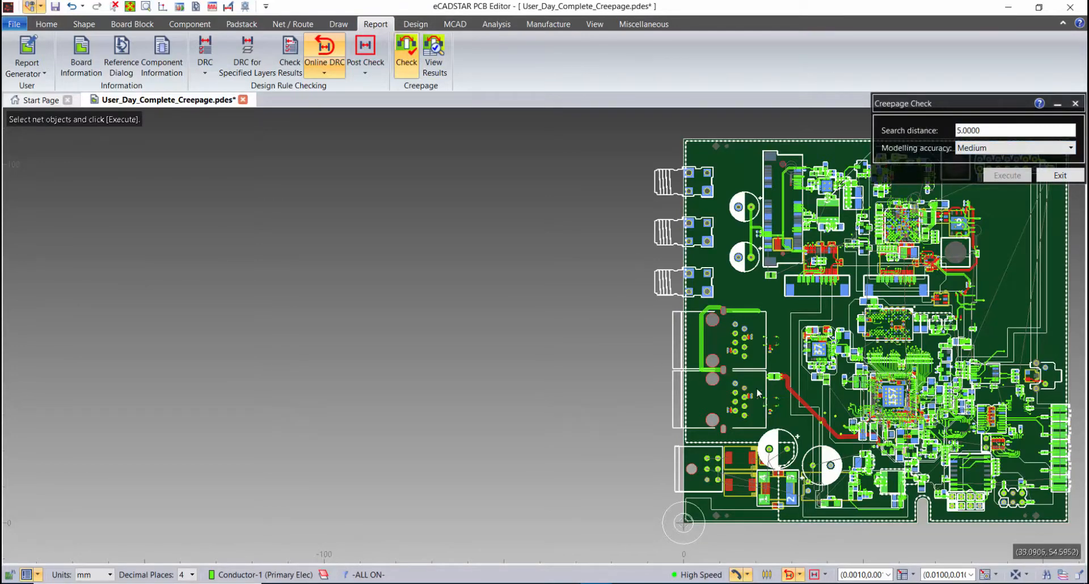
middle_click_drag(654, 530, 714, 486)
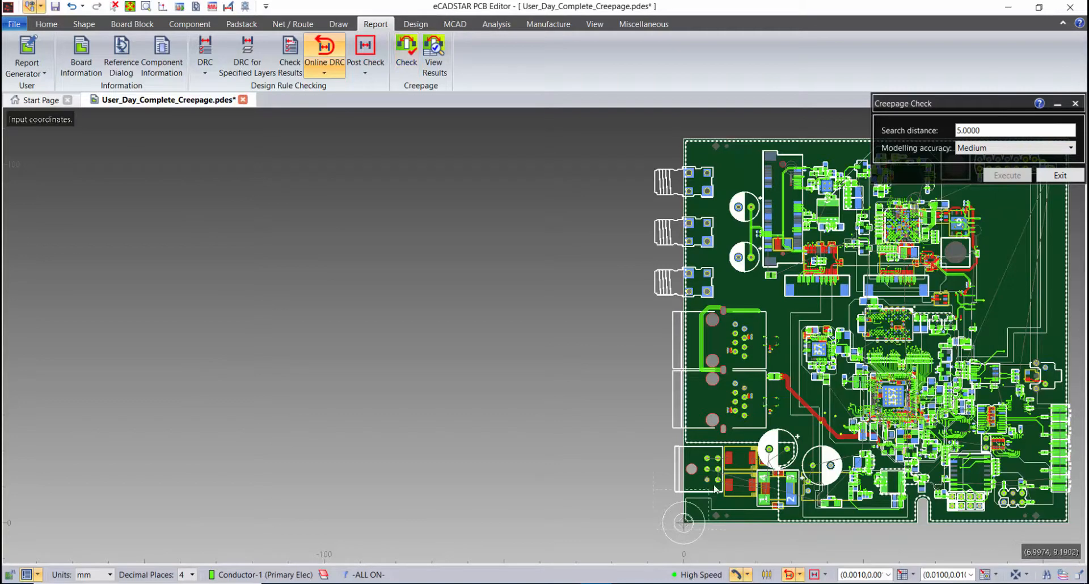
left_click(760, 447)
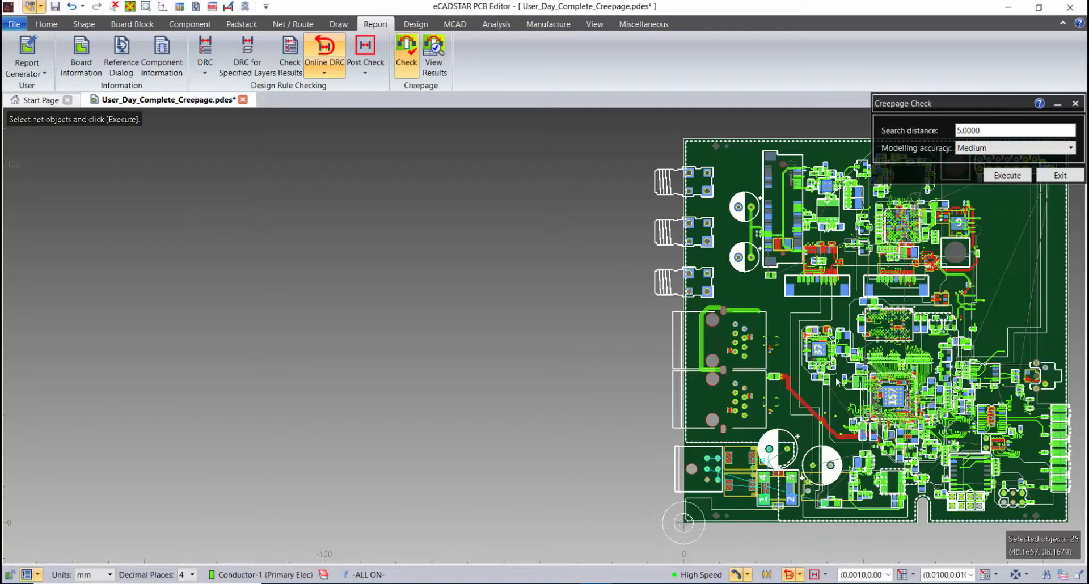
left_click(1005, 176)
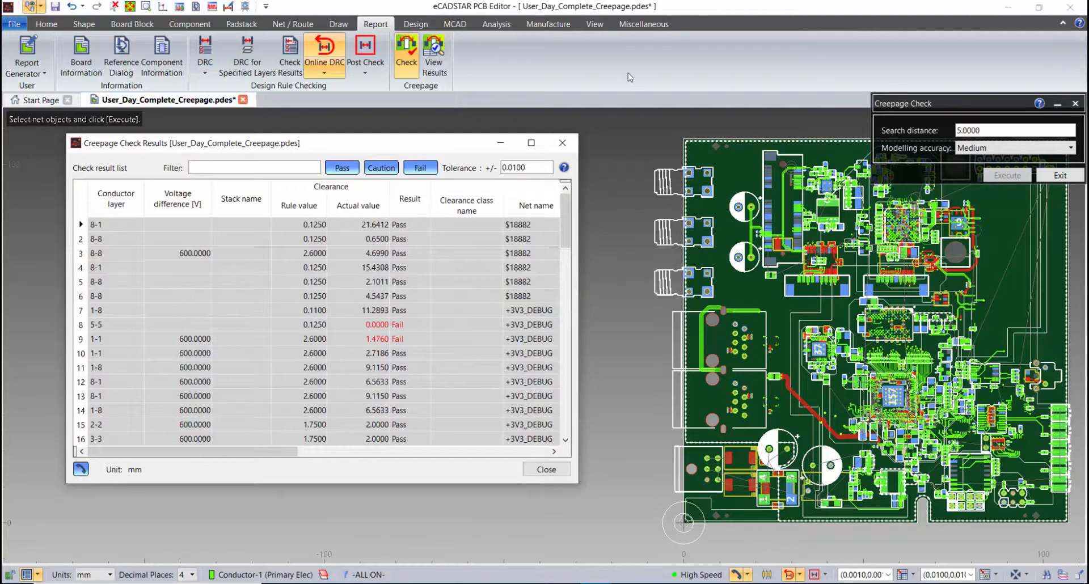
Filter the creepage check results to show only Fail entries and move the results window clear of the board
left_click(343, 168)
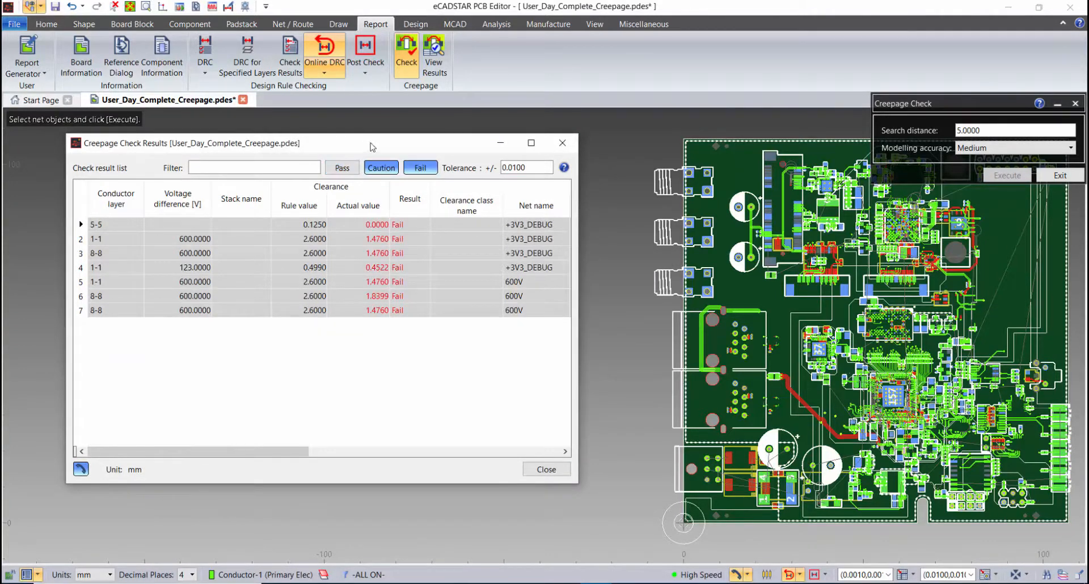
left_click(387, 167)
left_click_drag(404, 143, 360, 141)
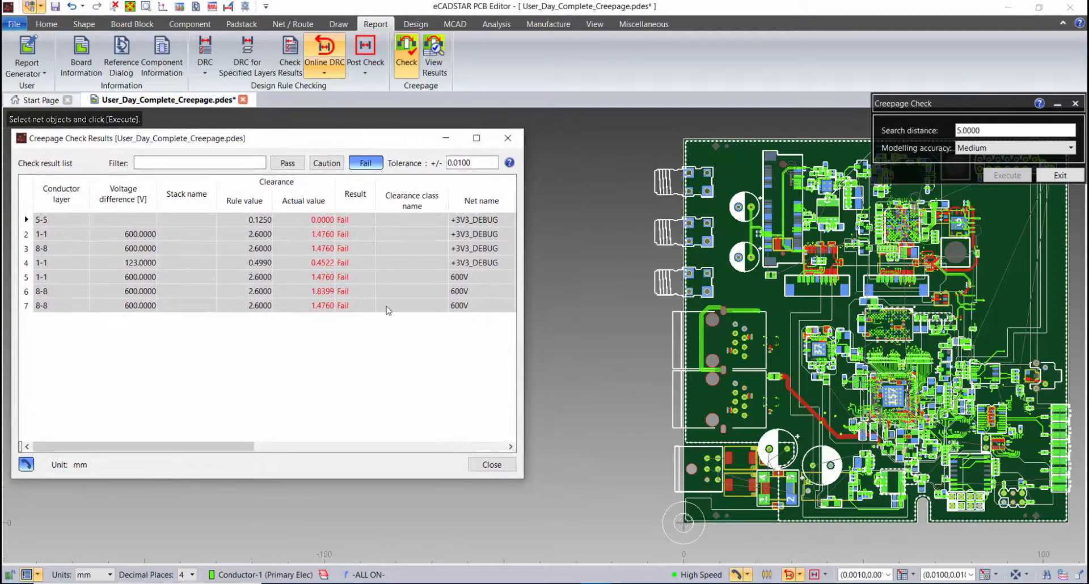
Locate the 600V net failures in rows 5 (layers 1-1) and 7 (layers 8-8) on the board and examine their creepage paths
left_click(51, 277)
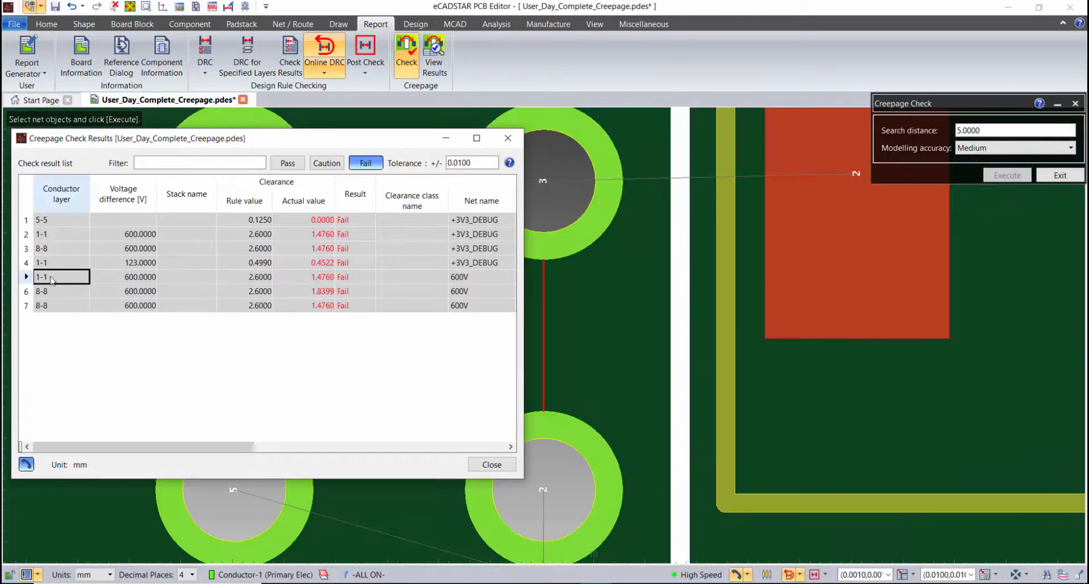
middle_click_drag(563, 368, 776, 361)
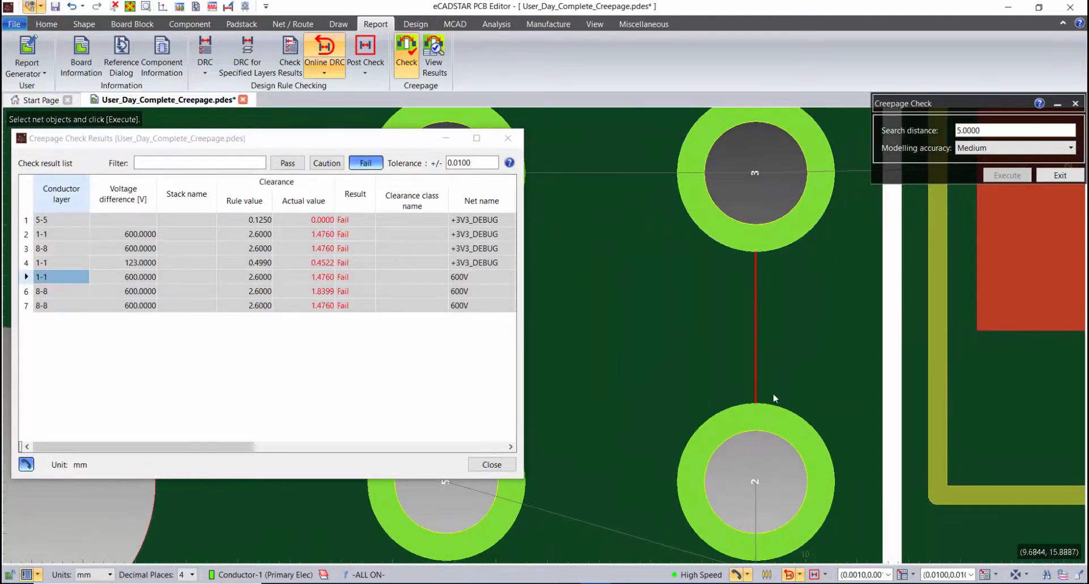
left_click(66, 307)
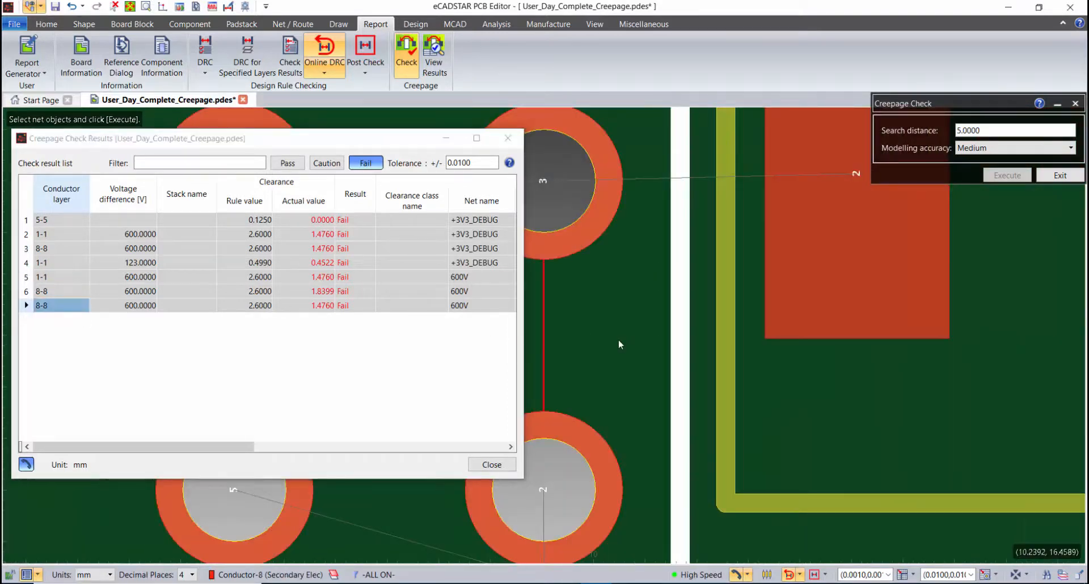
middle_click_drag(619, 339, 807, 317)
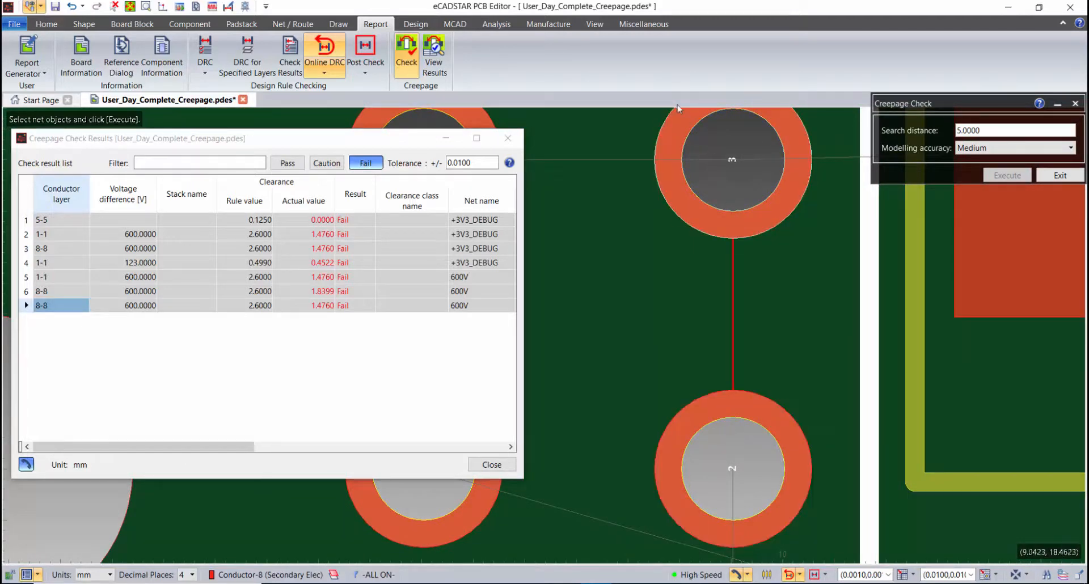
Load saved view 2 to examine the 600V net's layer 8-8 and row 5 layer 1-1 creepage failures in 3D
left_click(593, 24)
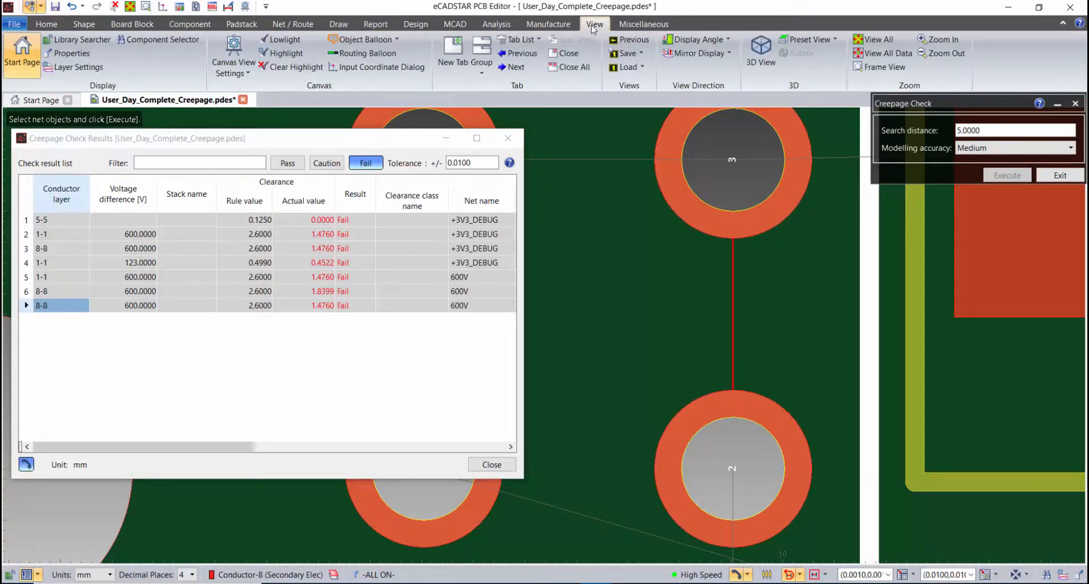
left_click(636, 68)
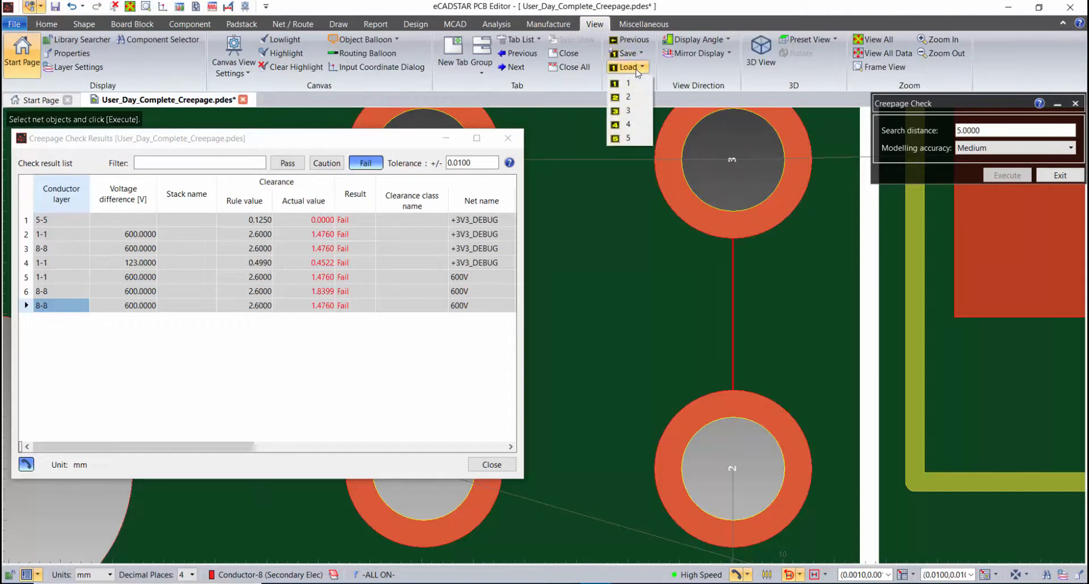
left_click(630, 97)
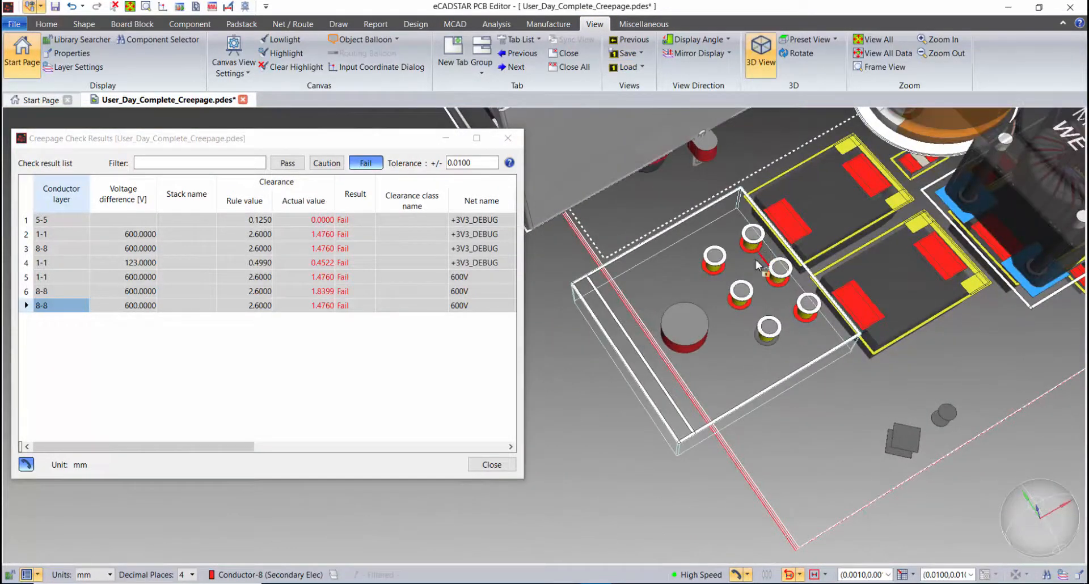
left_click(75, 277)
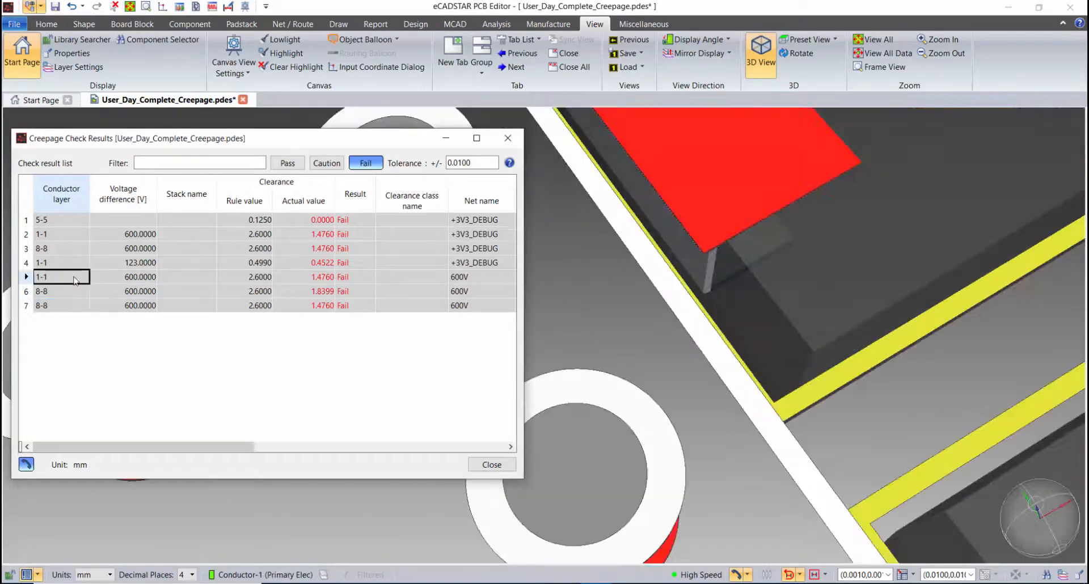
left_click(627, 67)
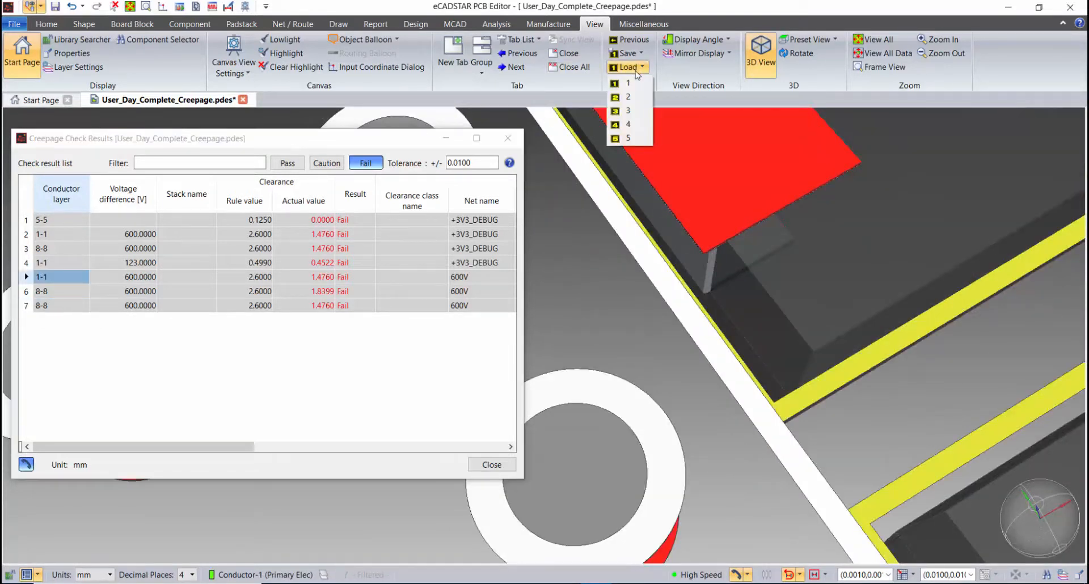
left_click(628, 97)
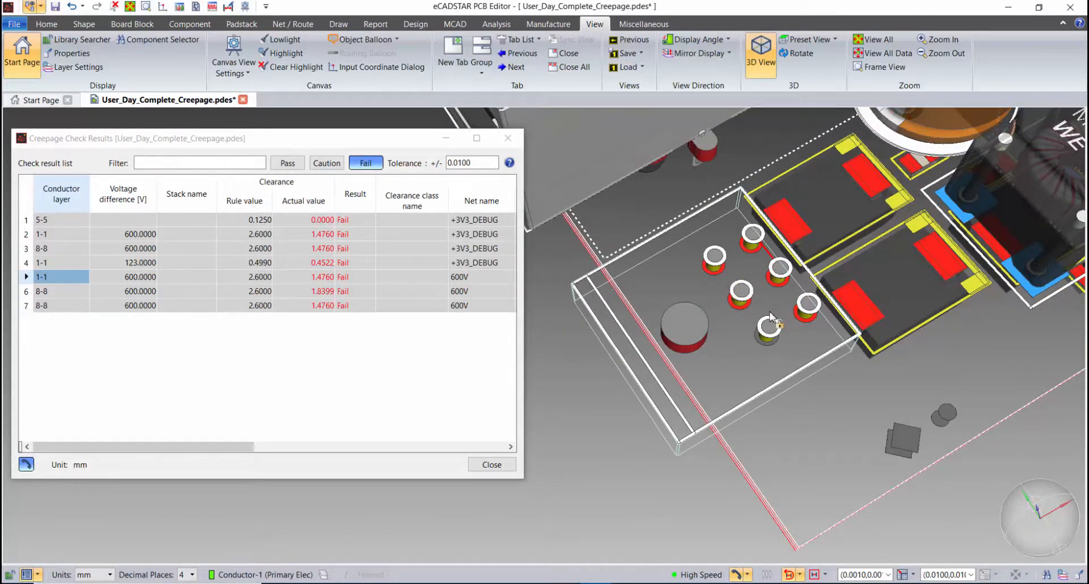
mouse_move(749, 252)
middle_mouse_down()
mouse_move(740, 294)
mouse_move(696, 347)
mouse_move(709, 244)
mouse_move(724, 321)
mouse_move(736, 250)
middle_mouse_up()
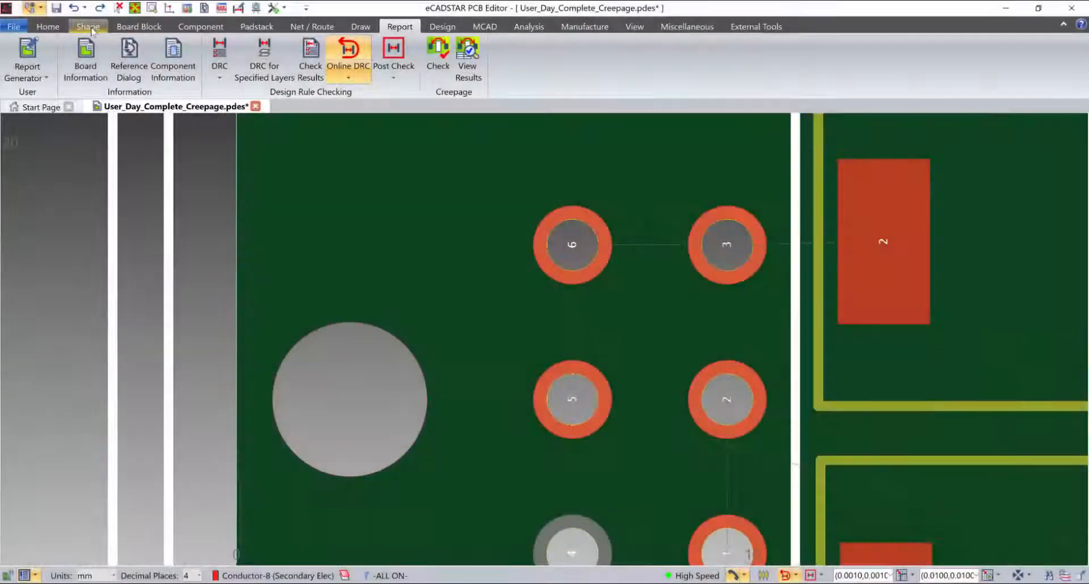
Place a horizontal slot hole with diameter 1.0000, length 2.0000 and angle 0.0000 between connector pads 2 and 3
left_click(88, 26)
left_click(262, 52)
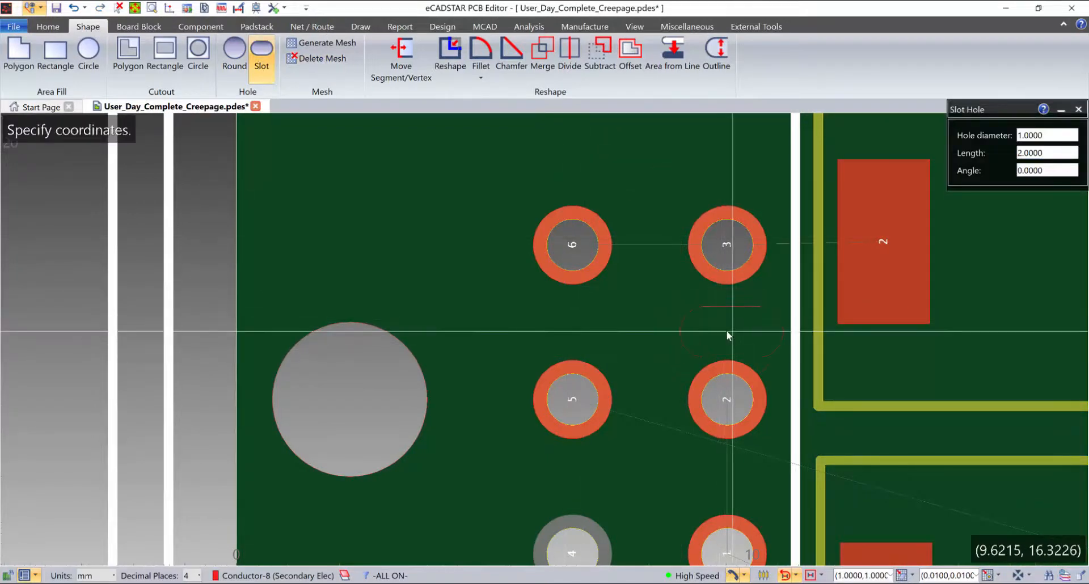
left_click(723, 327)
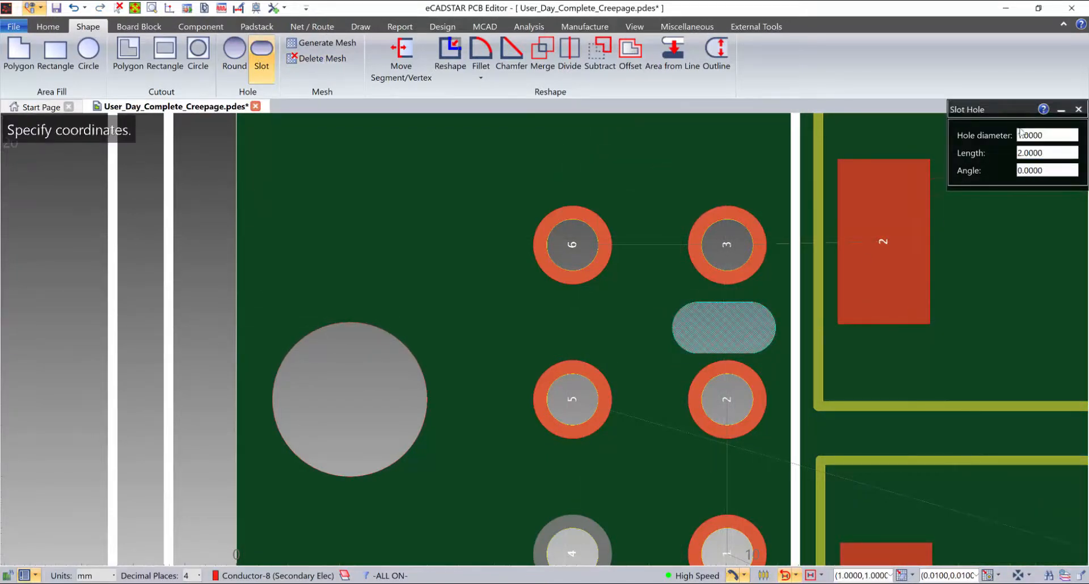
left_click(1078, 109)
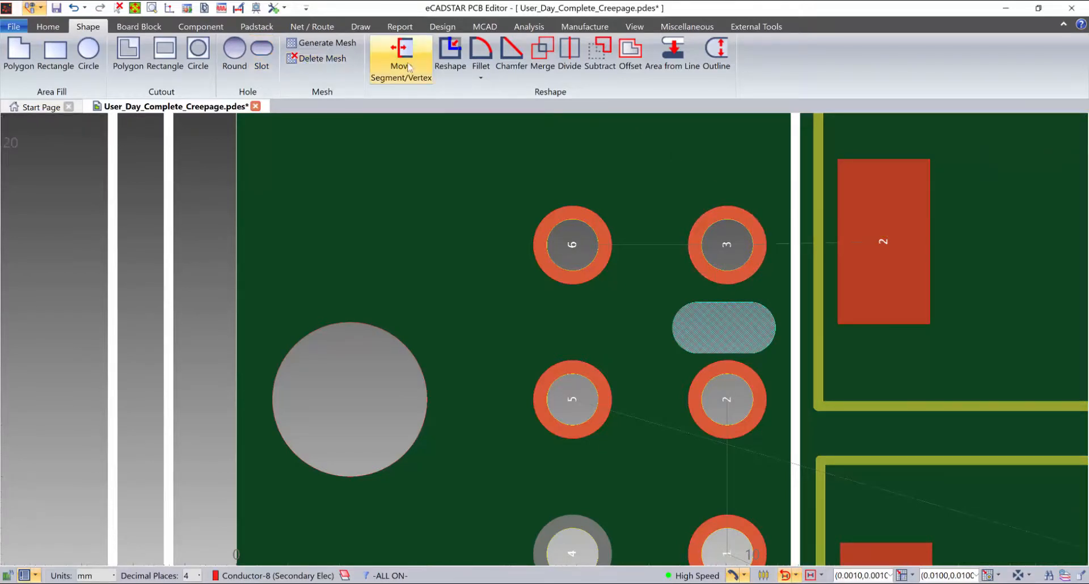
Run the creepage check with search distance 5.0000 and Medium accuracy on the net connecting pads 3 and 6
left_click(401, 27)
left_click(438, 57)
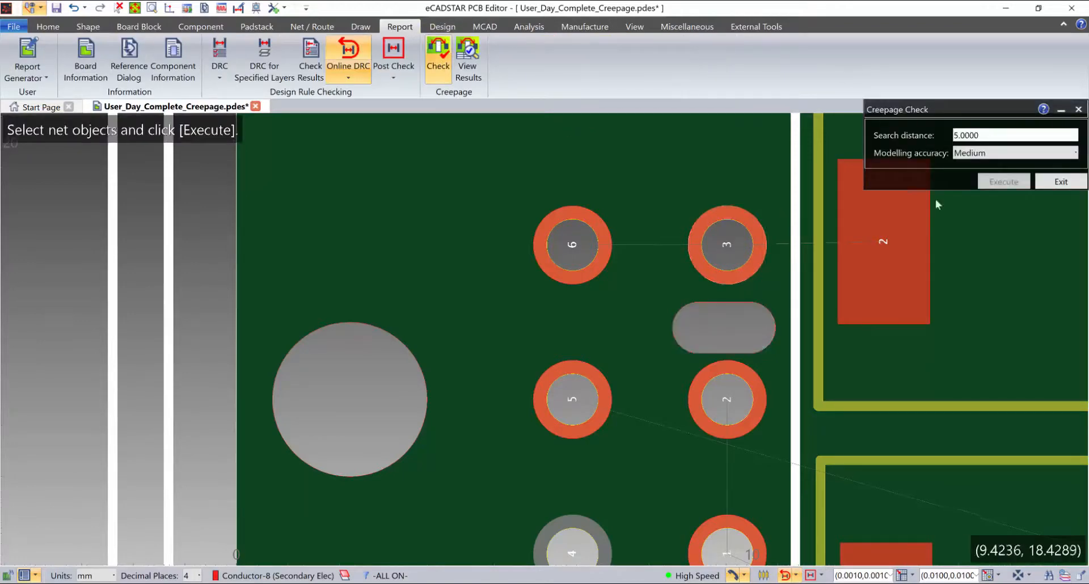
left_click(665, 244)
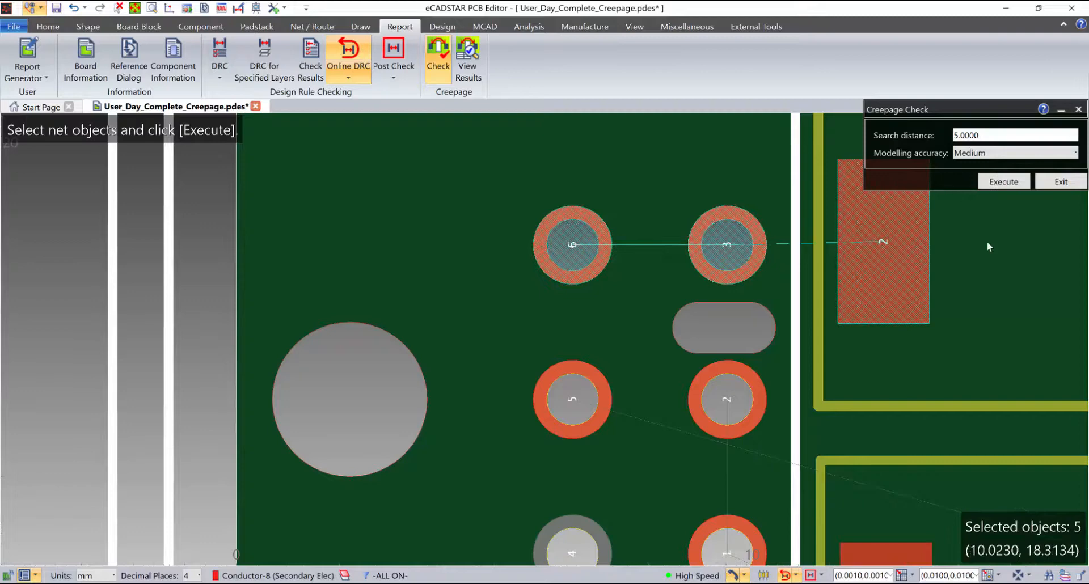
left_click(1005, 182)
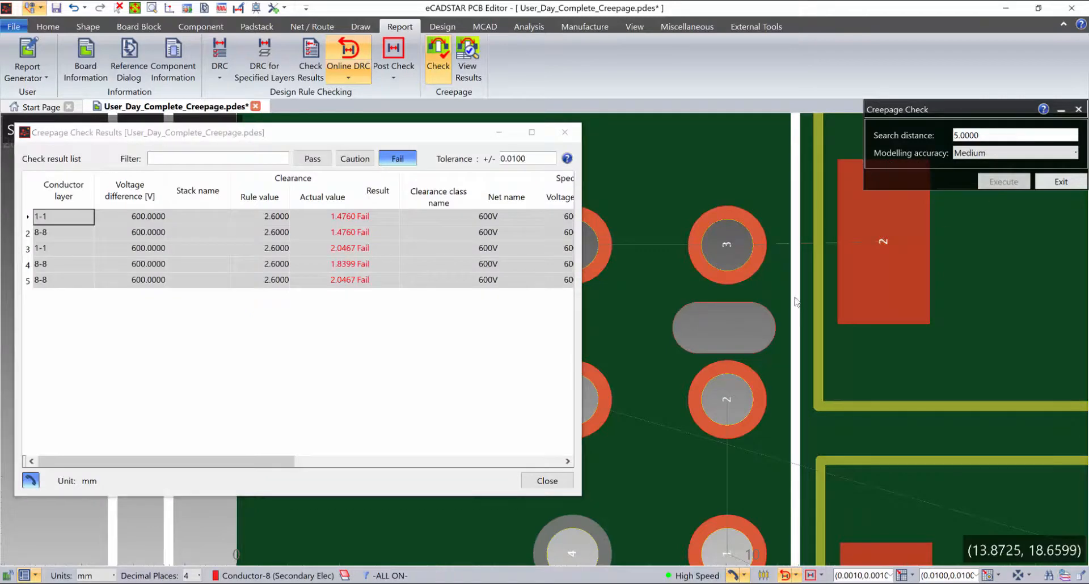
Shrink the results window and examine the row 3 layer 1-1 failure's creepage path around the slot between pads 2 and 3
scroll(792, 306, "down", 4)
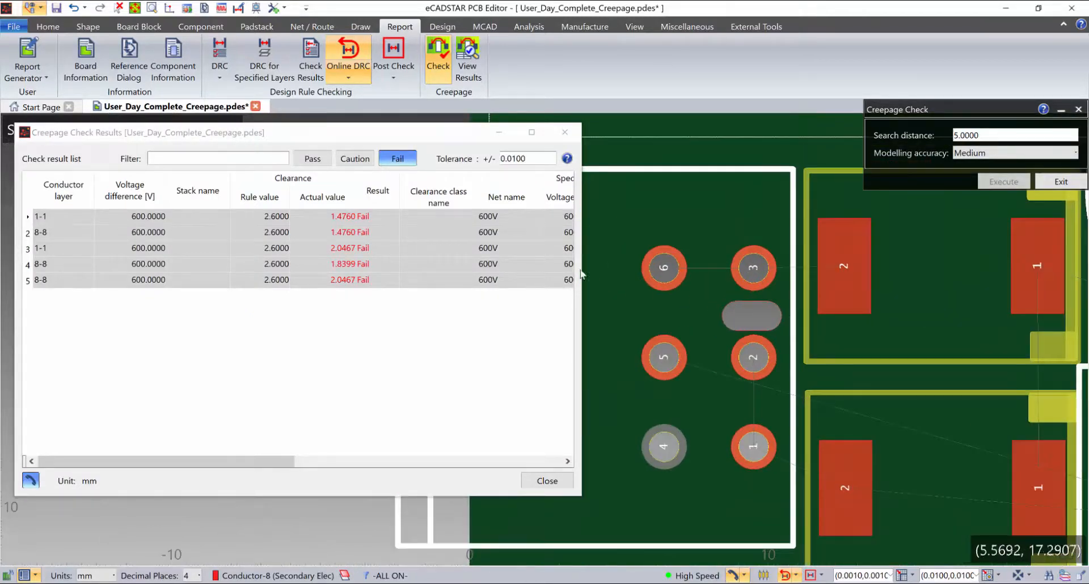
left_click_drag(582, 253, 566, 256)
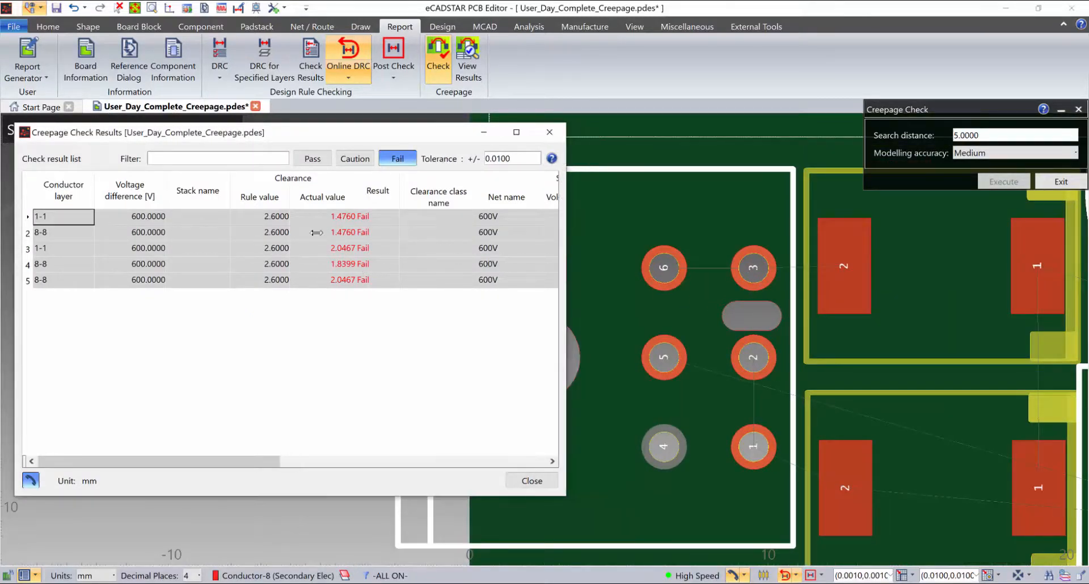
left_click_drag(436, 497, 436, 377)
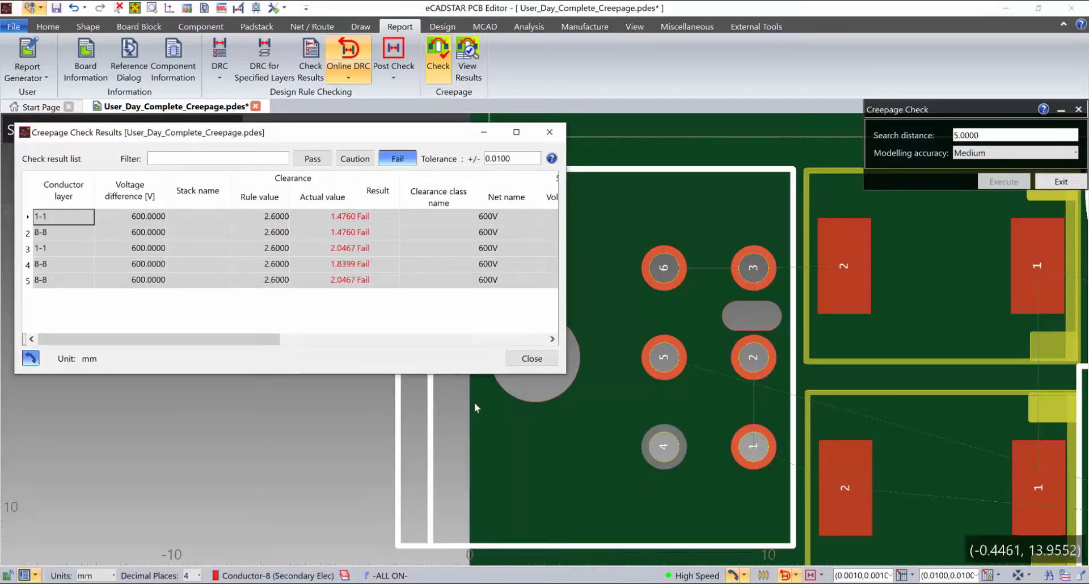
left_click(63, 249)
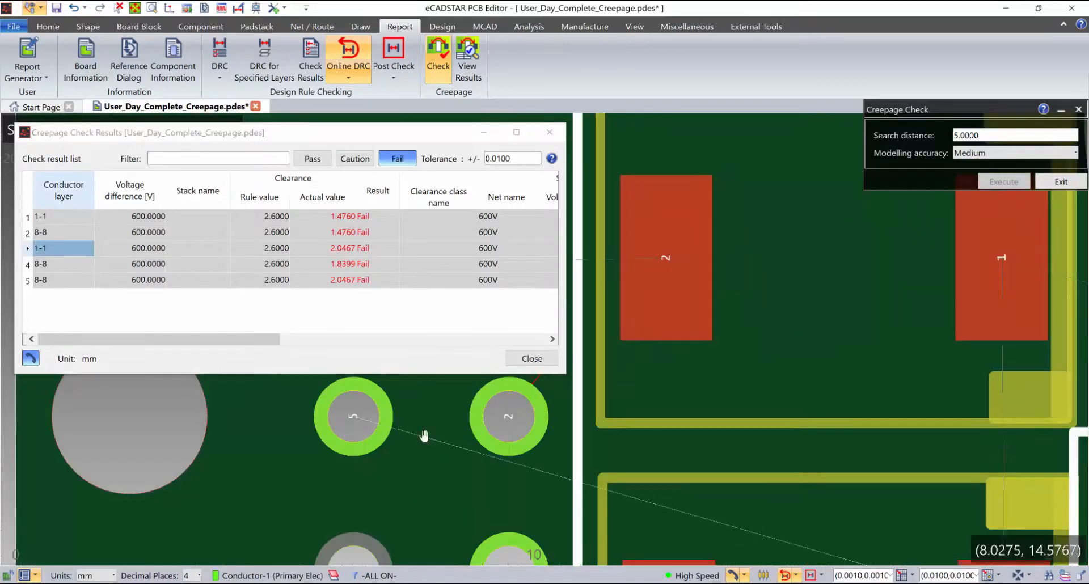
middle_click_drag(425, 440, 608, 396)
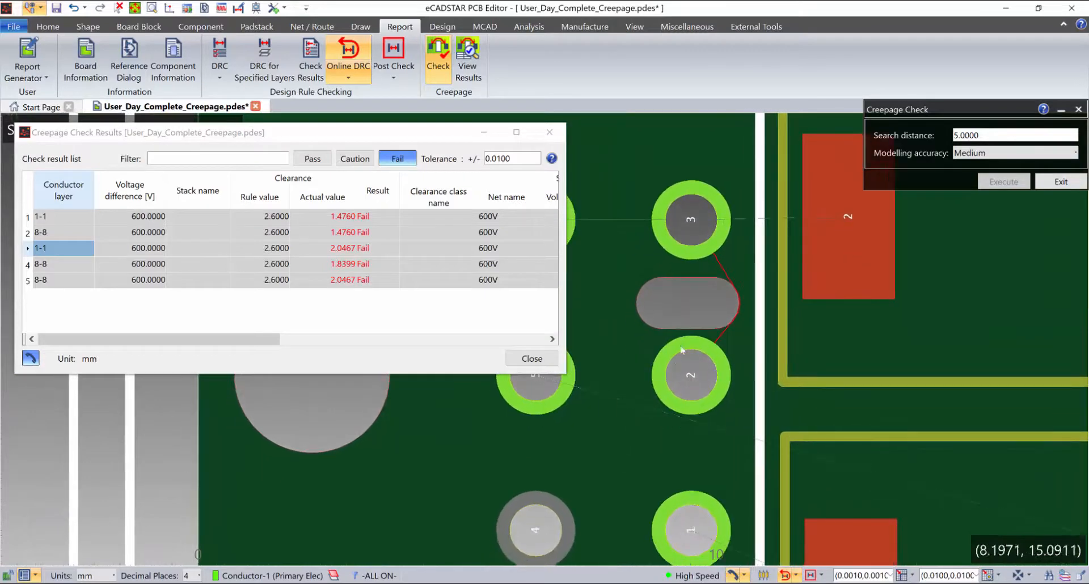
Inspect the row 3 layer 1-1 failure's path around the slot in 3D from a tilted angle and return to the 2D view
scroll(713, 329, "up", 1)
scroll(713, 328, "up", 2)
key("3")
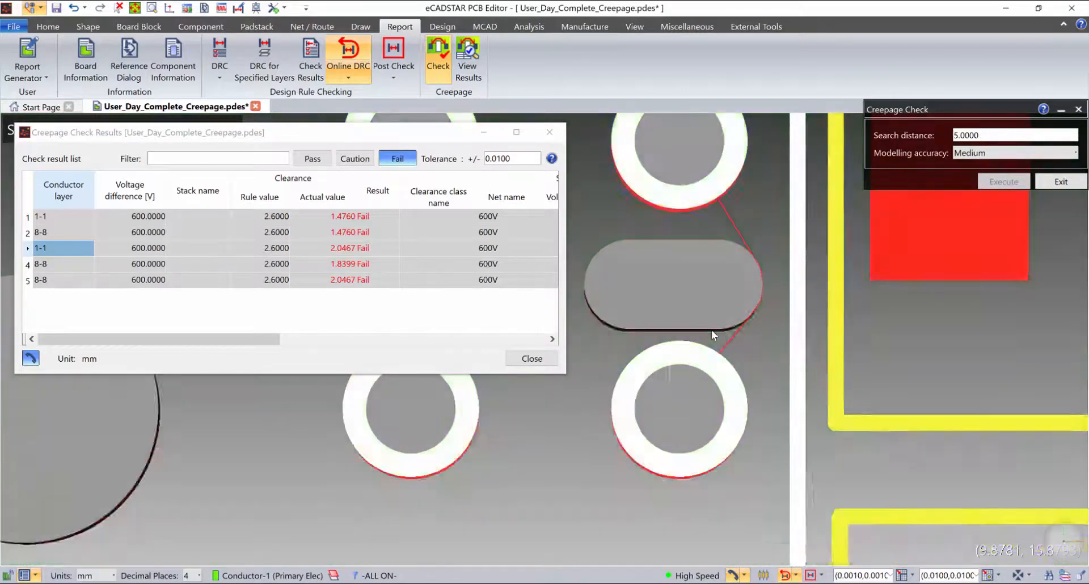
middle_click_drag(711, 338, 717, 417)
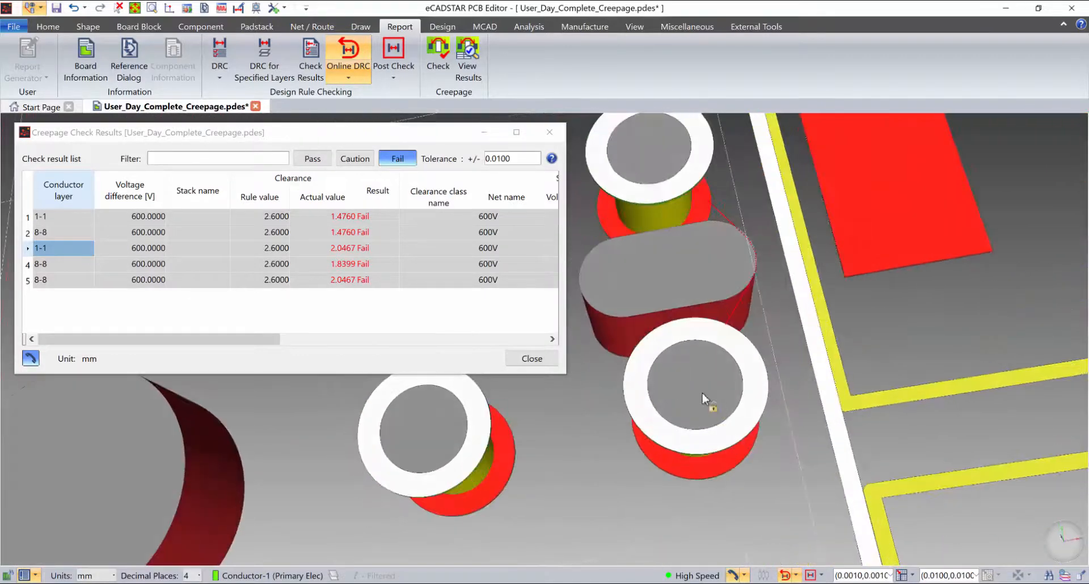
key("Escape")
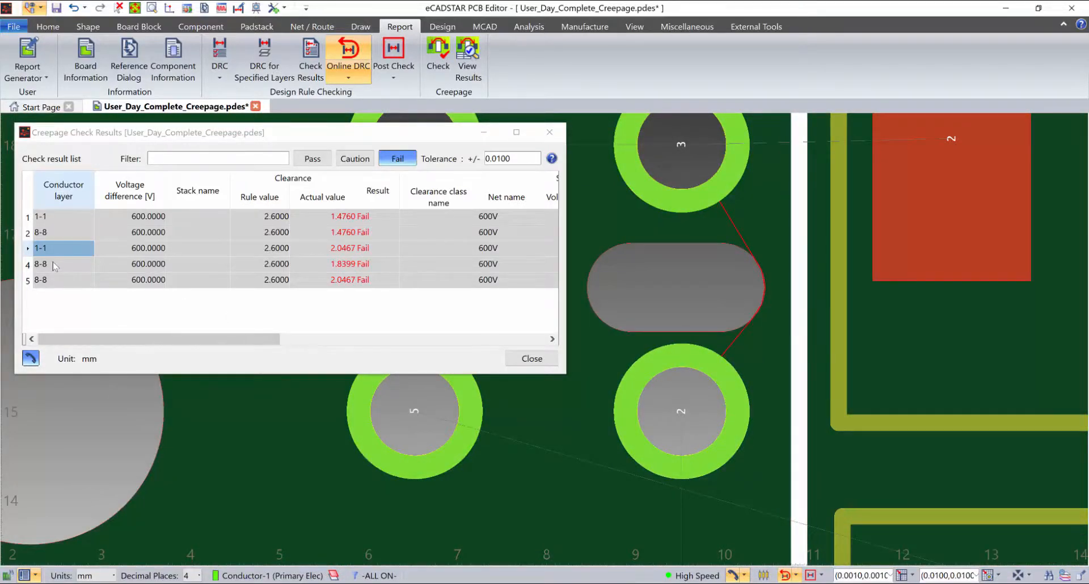
Examine the row 5 layer 8-8 failure's creepage path around the slot between pads 2 and 3 and close the check results
left_click(57, 279)
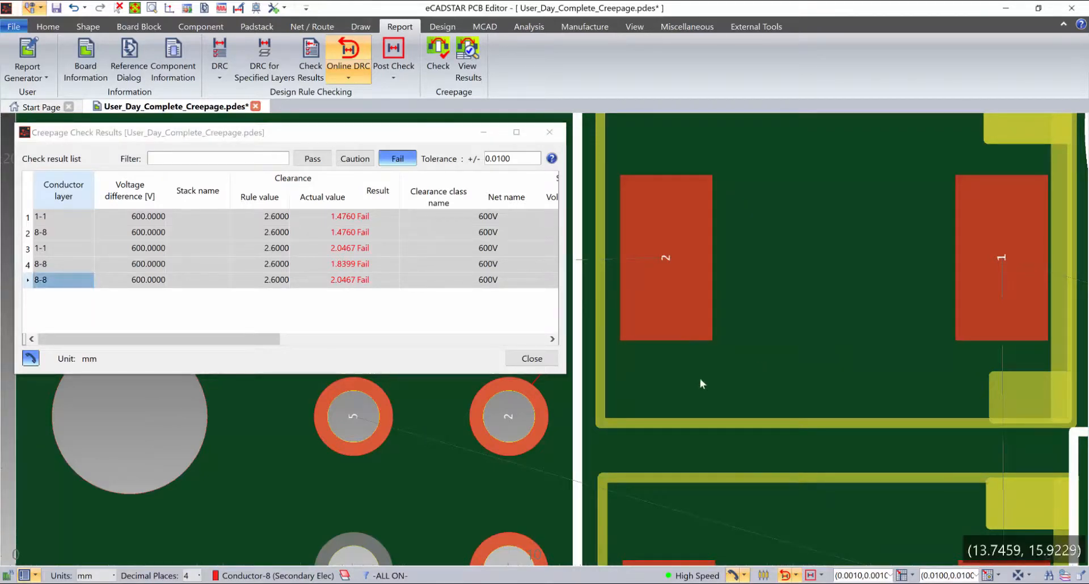
middle_click_drag(699, 379, 903, 321)
scroll(815, 303, "up", 2)
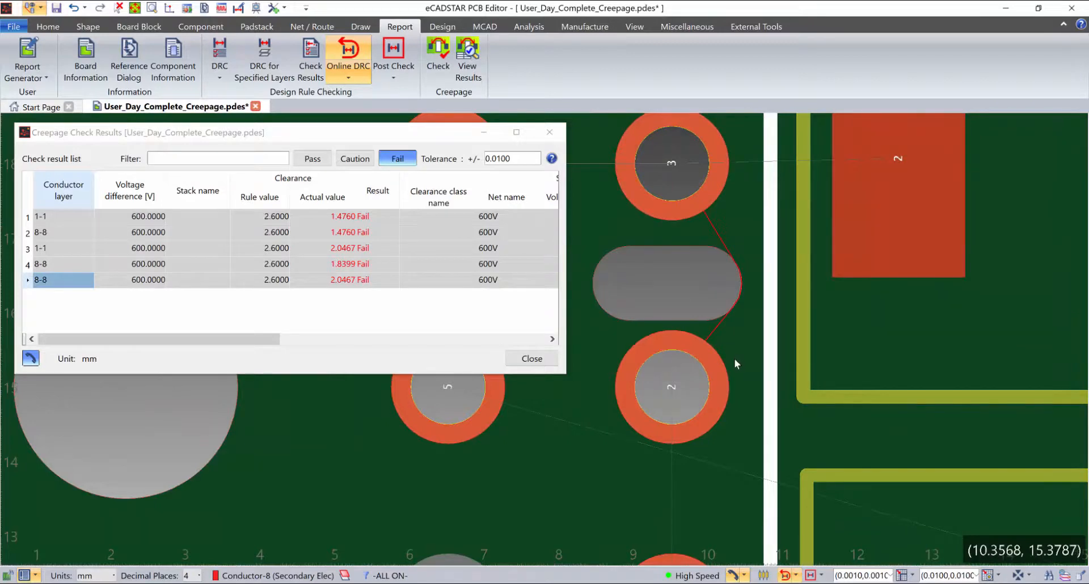
middle_click_drag(741, 343, 795, 389)
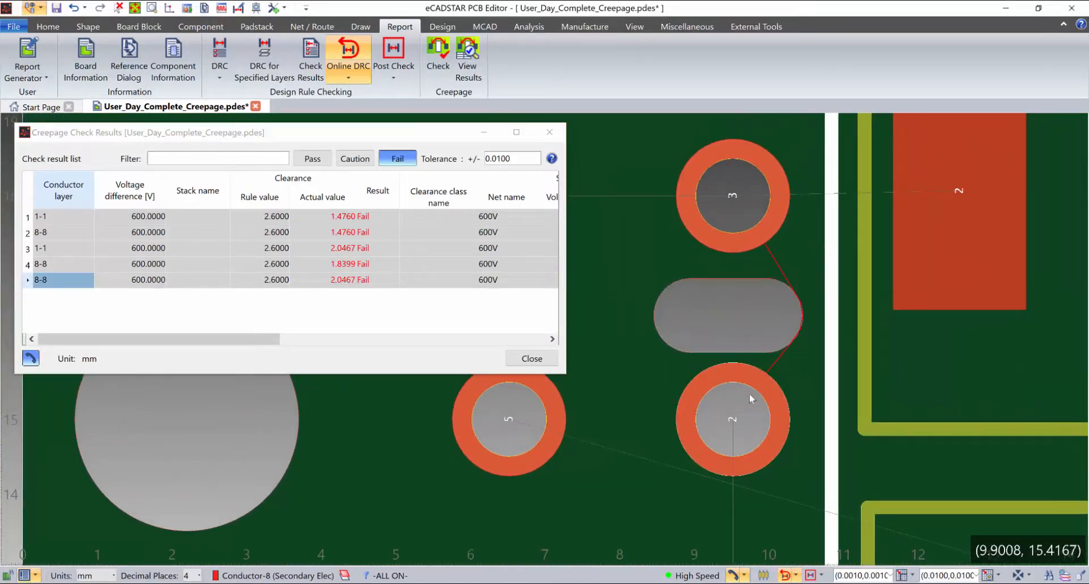
mouse_move(754, 368)
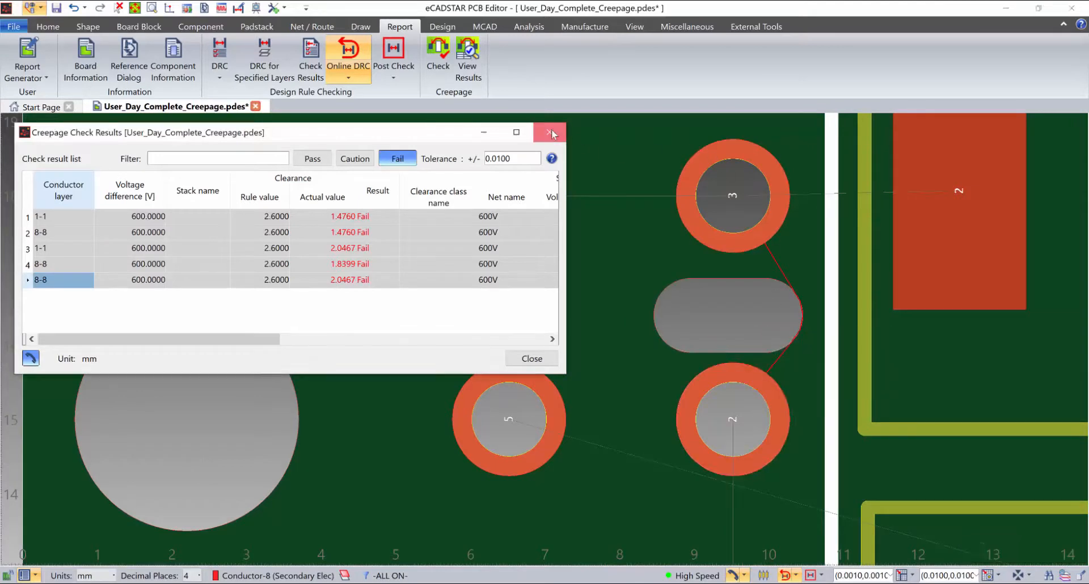
left_click(550, 132)
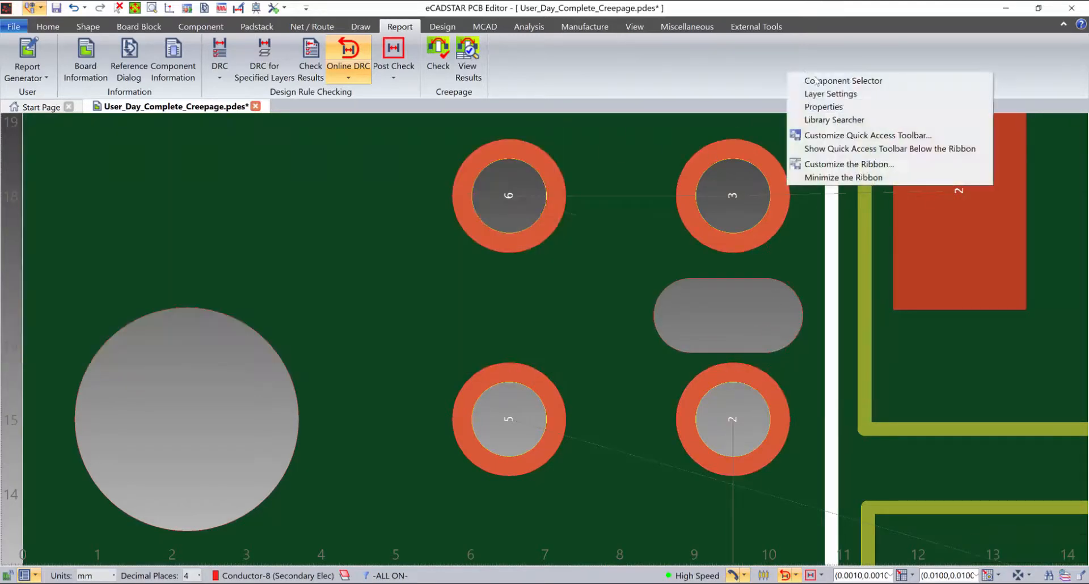
Set the length of the slot hole between pads 2 and 3 to 3.0000 in its properties
left_click(823, 107)
mouse_move(853, 380)
middle_mouse_down()
mouse_move(694, 370)
mouse_move(587, 377)
middle_mouse_up()
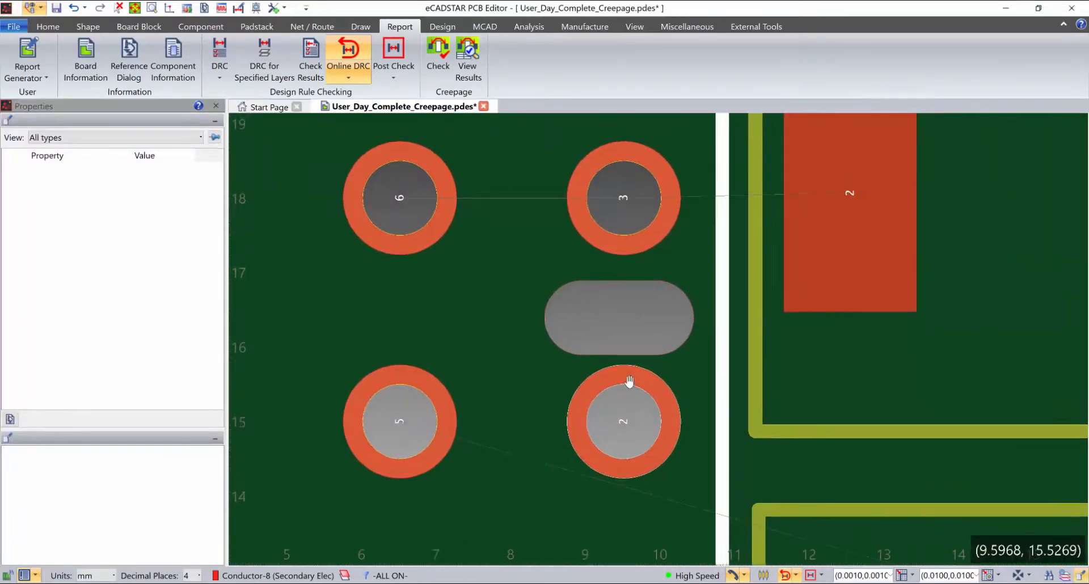
left_click(649, 319)
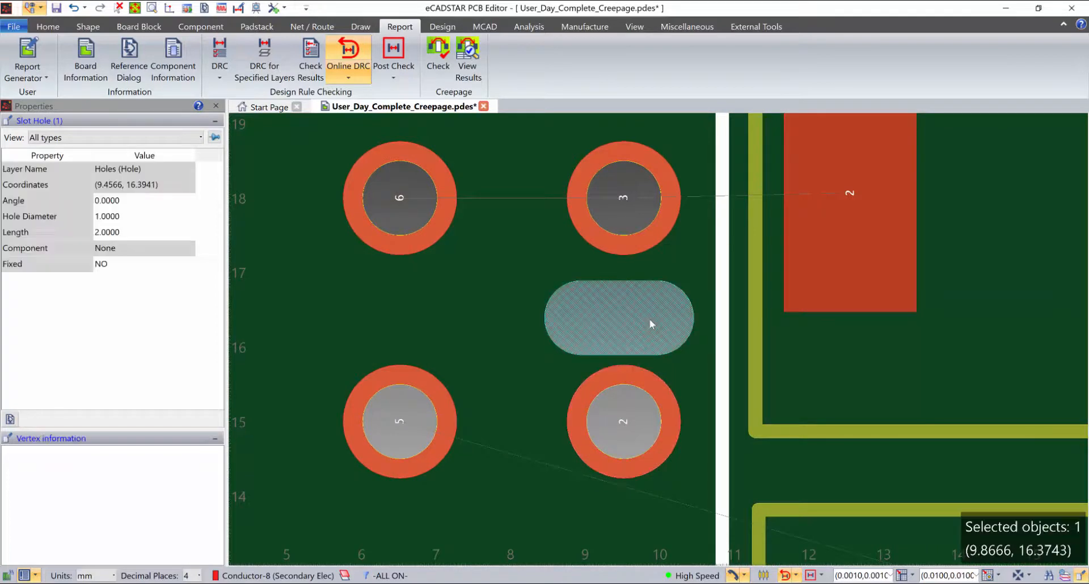
left_click(100, 232)
double_click(100, 233)
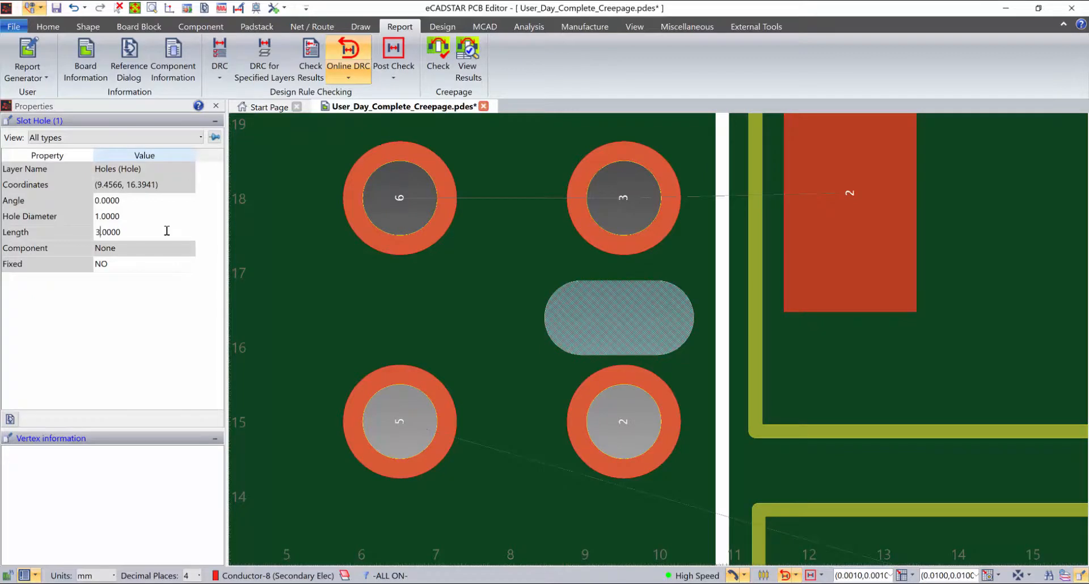
type("3")
key("Return")
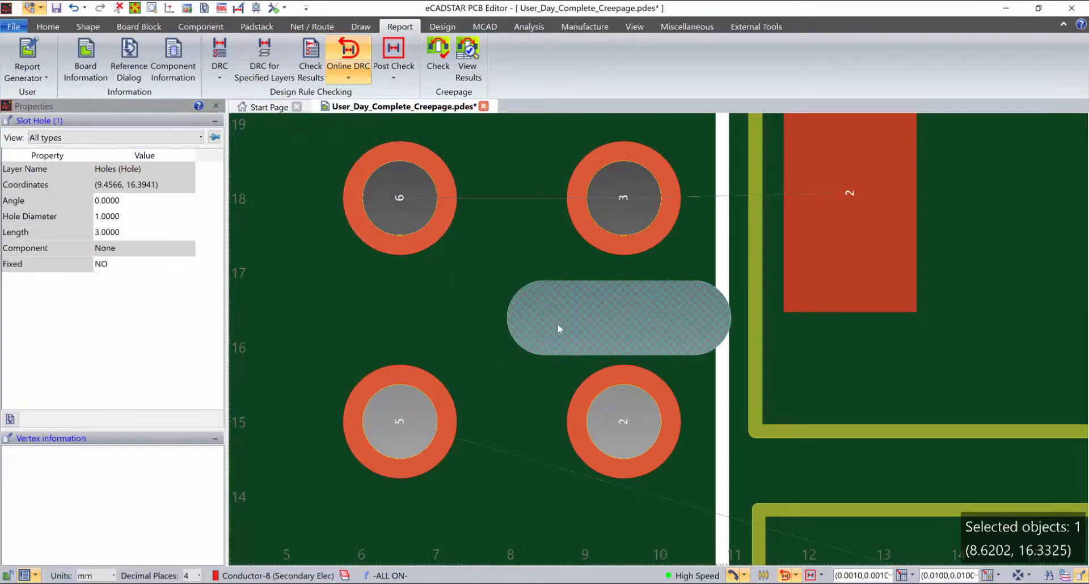
left_click(217, 107)
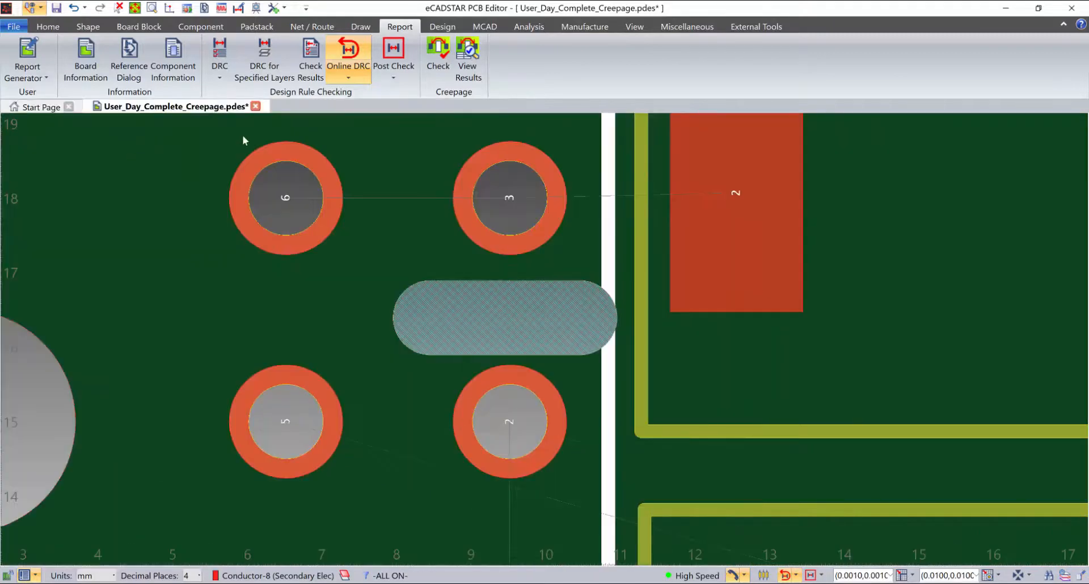
Rerun the creepage check on the net connecting pads 3 and 6 with search distance 5.0000 and Medium accuracy
left_click(445, 65)
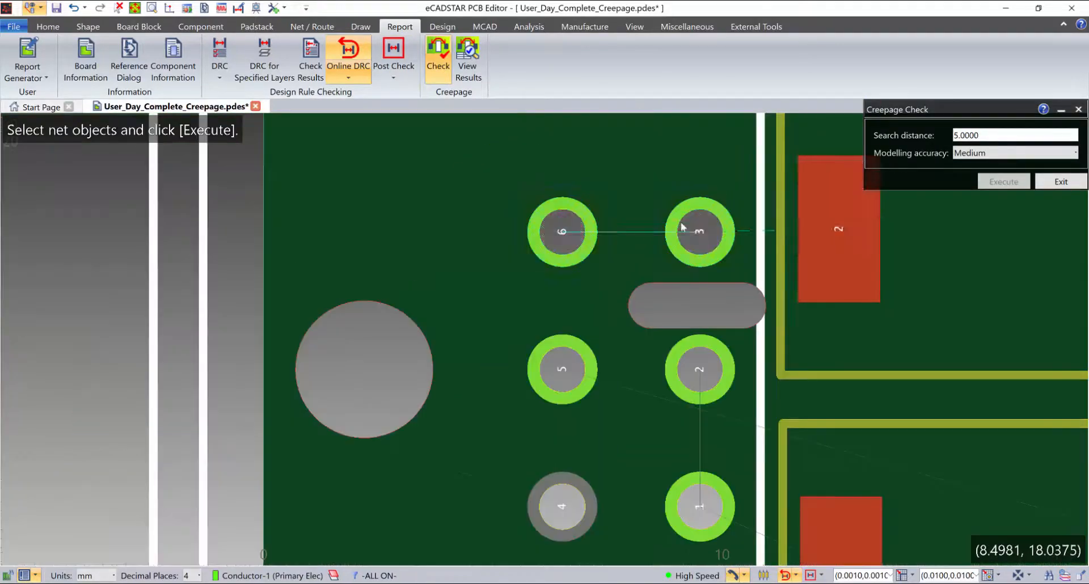
left_click(816, 170)
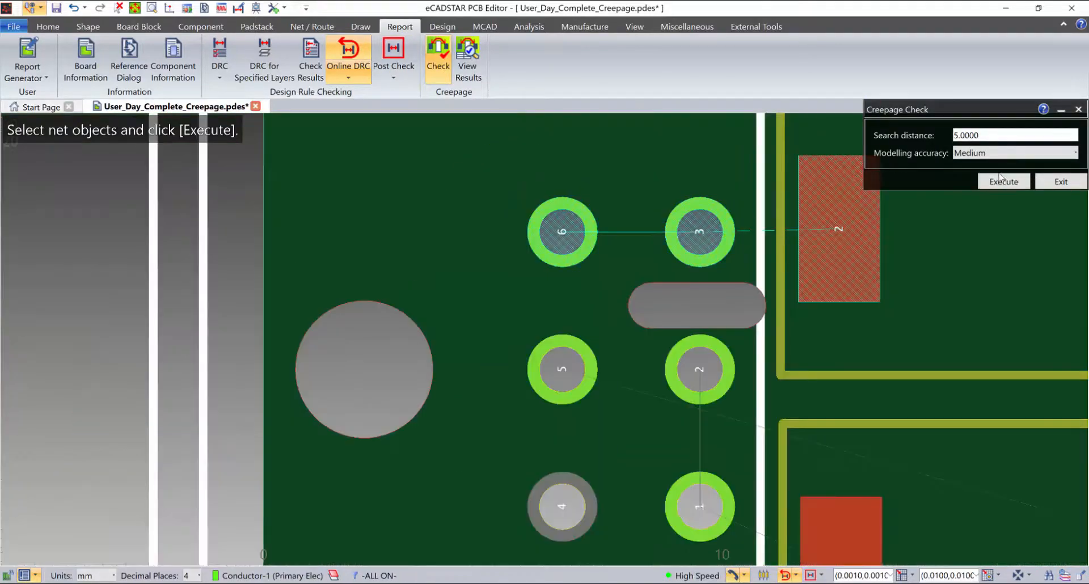
left_click(1002, 181)
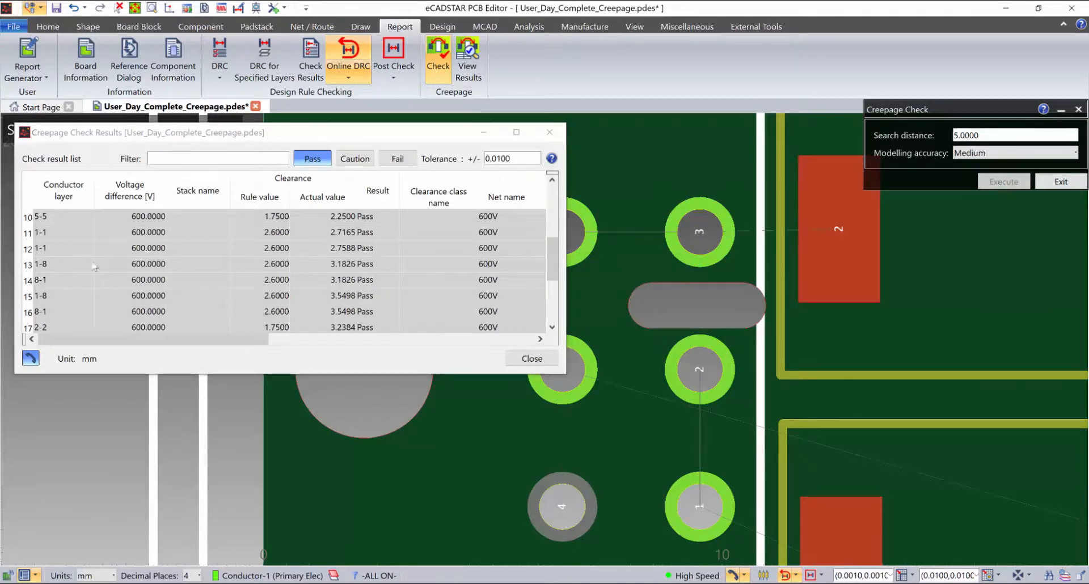
Among the passing results, examine row 11's layer 1-1 creepage path around the slot in 3D and return to 2D
left_click(60, 234)
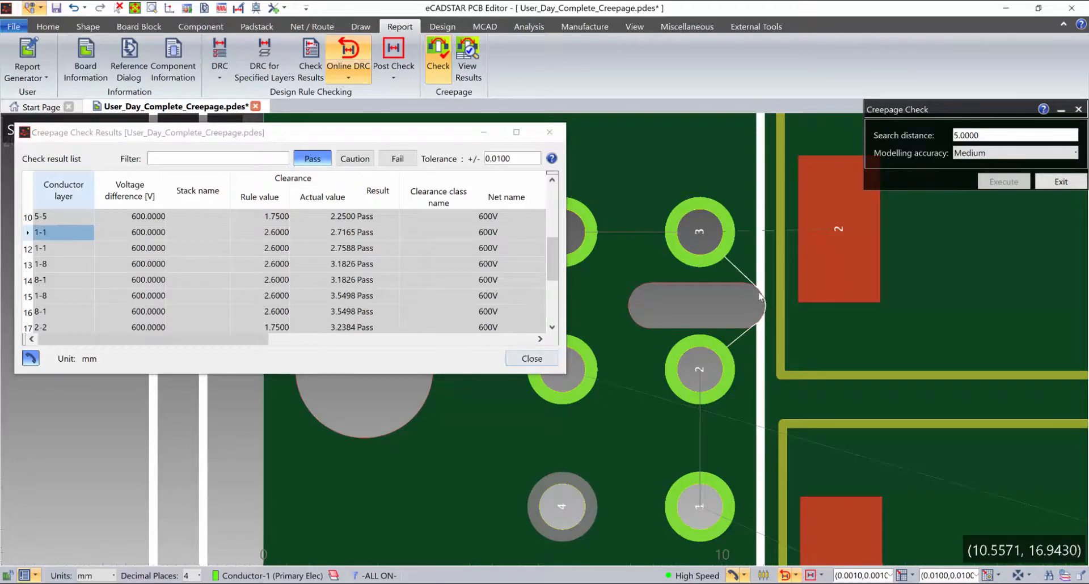
key("3")
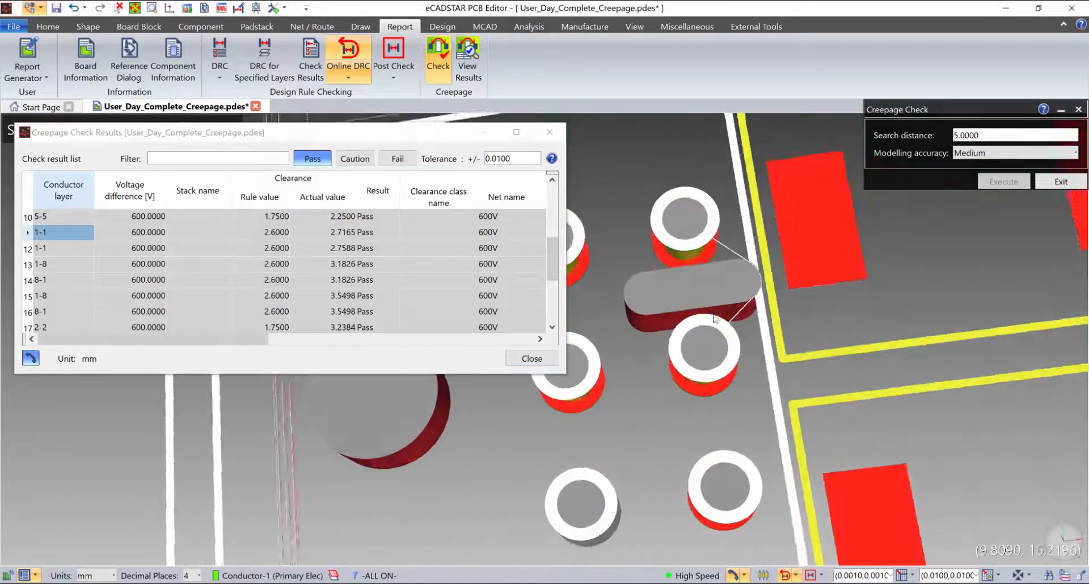
middle_click_drag(713, 313, 711, 352)
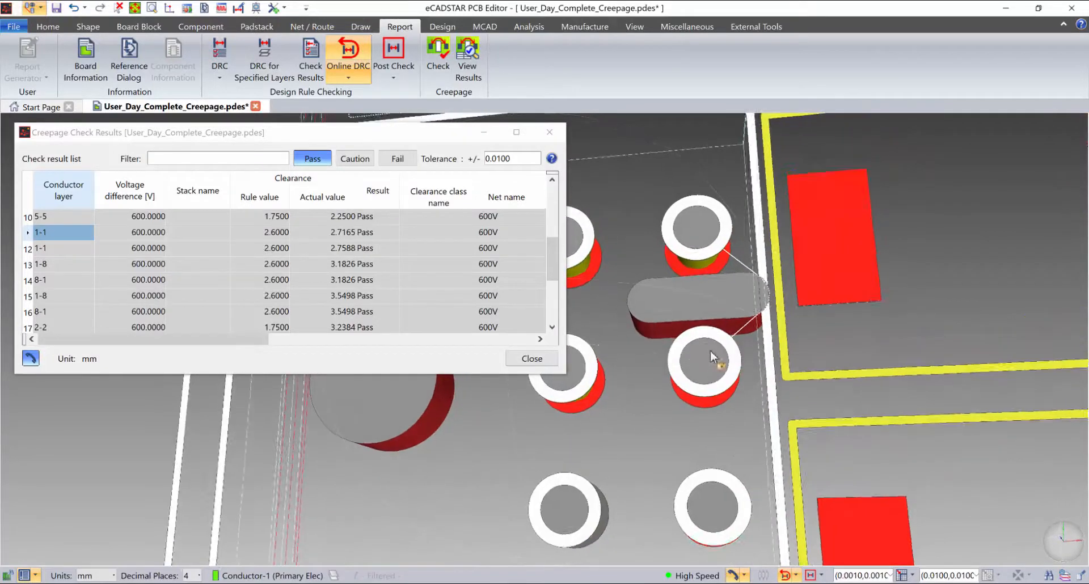
key("2")
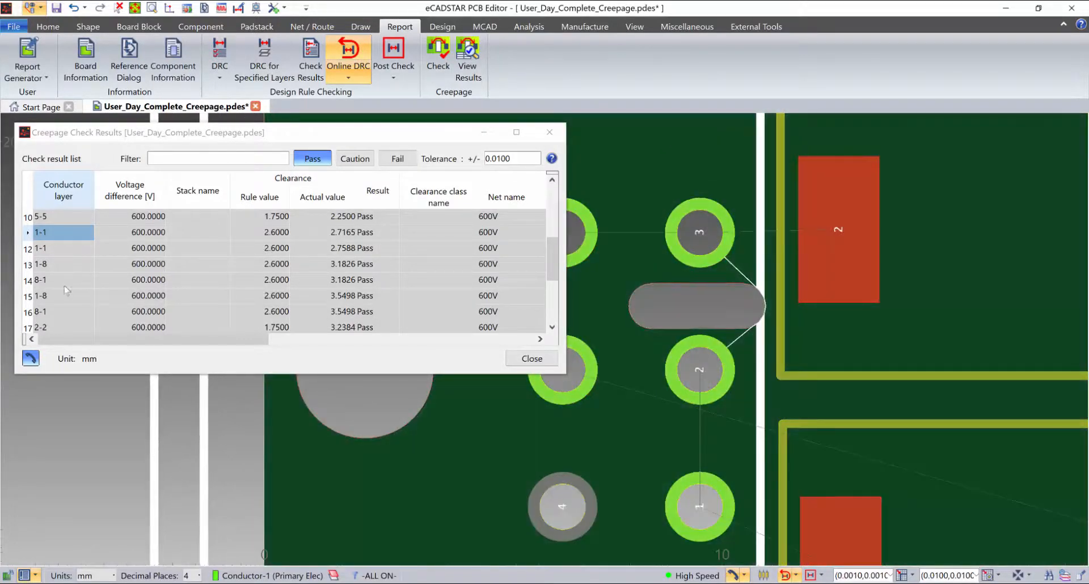
Examine passing row 14's layer 8-1 creepage path through the slot from a tilted 3D angle and close the check results
left_click(55, 283)
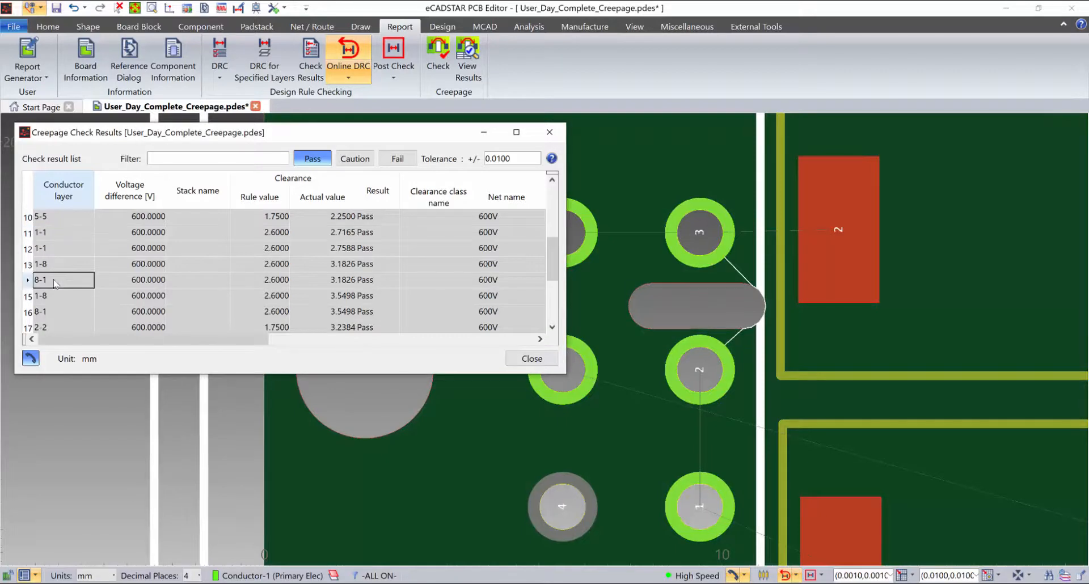
mouse_move(744, 306)
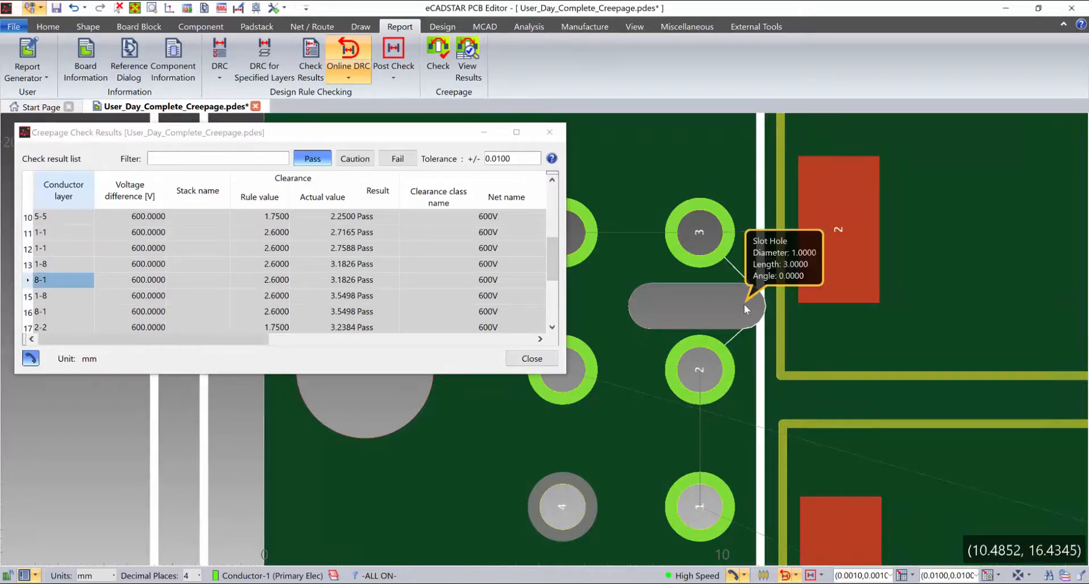
key("3")
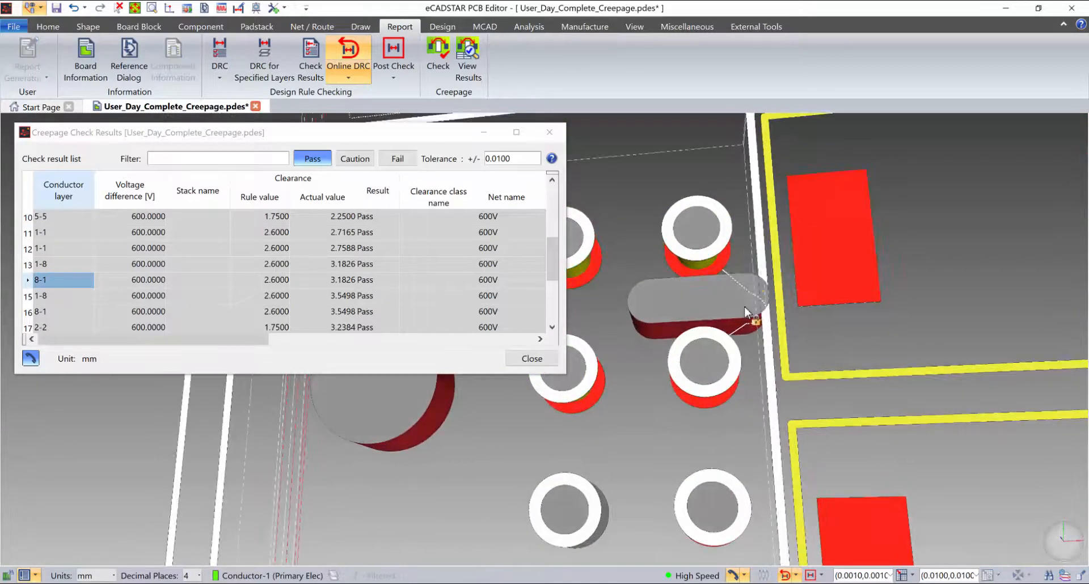
middle_click_drag(744, 305, 825, 376)
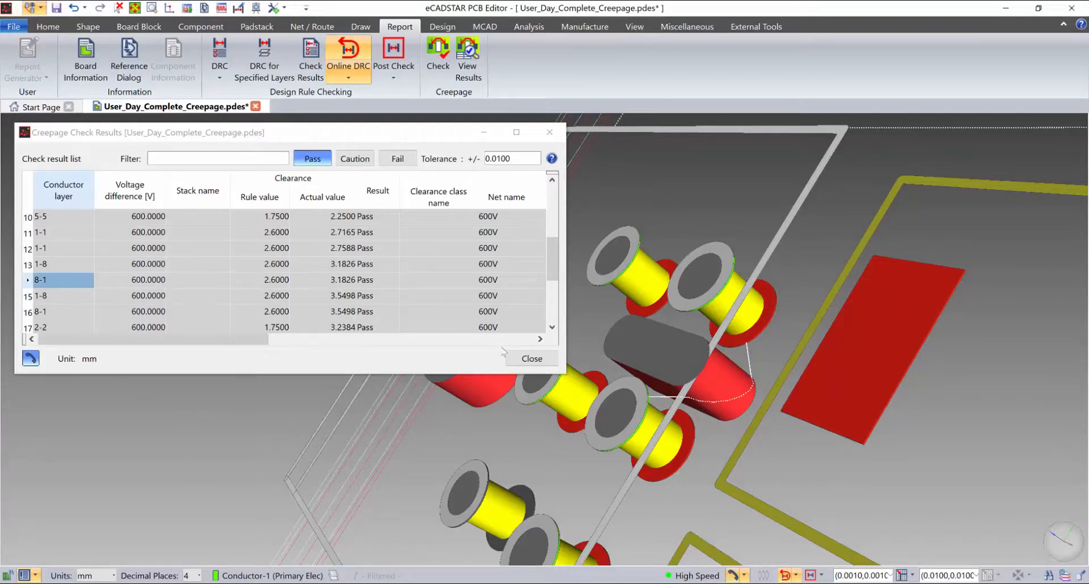
left_click(530, 359)
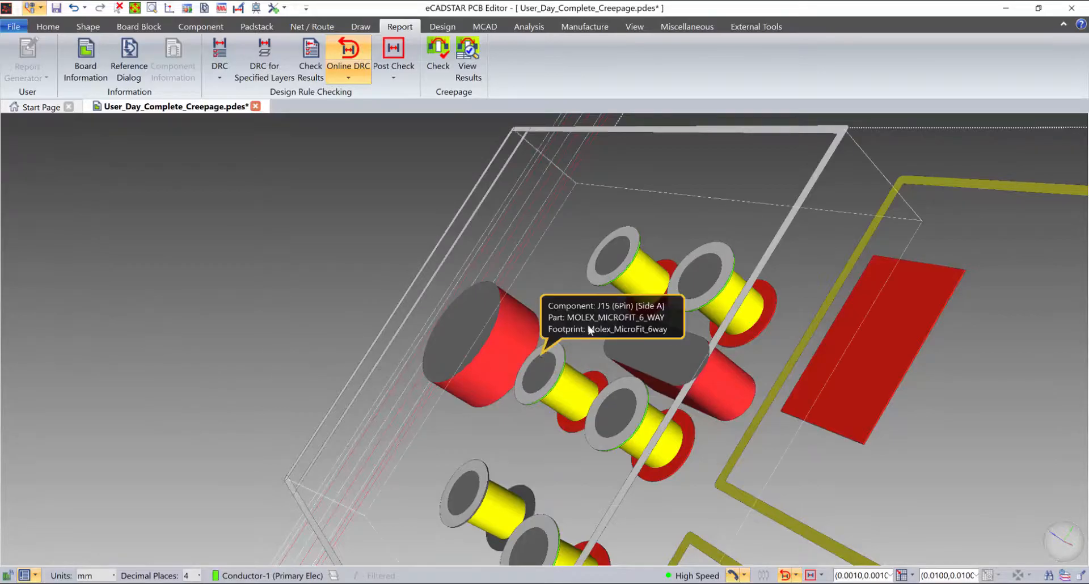